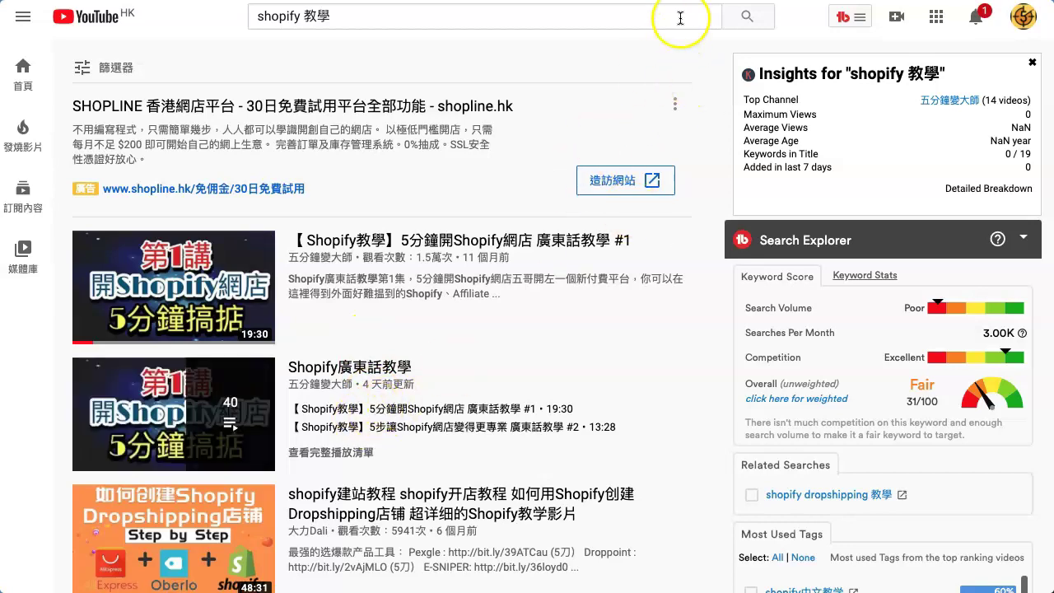
# Open the first Shopify playlist lesson, pause it at 0:01 and expand its full description
pyautogui.click(185, 449)
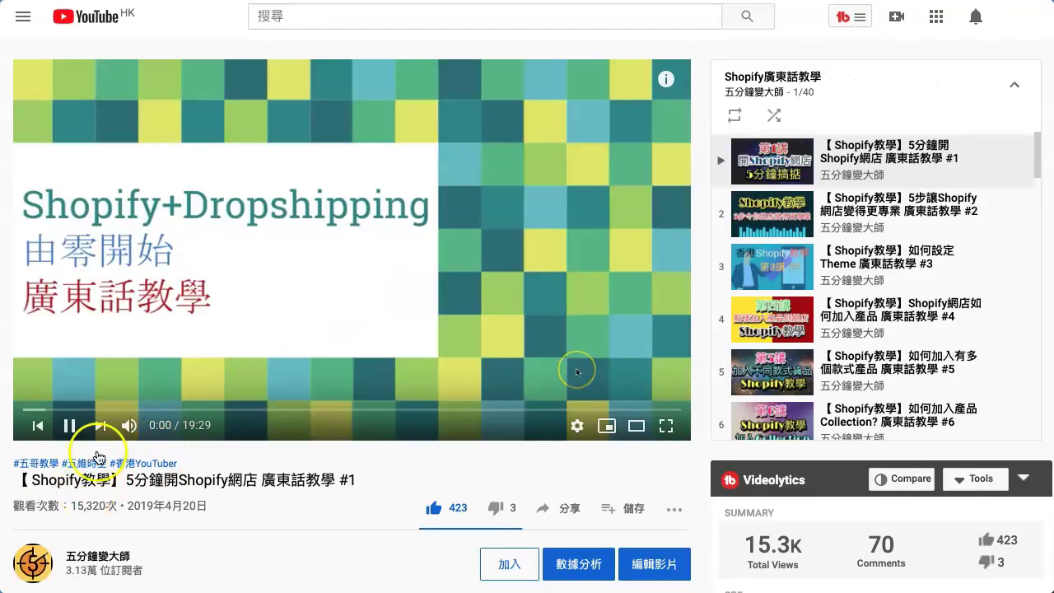
pyautogui.click(70, 428)
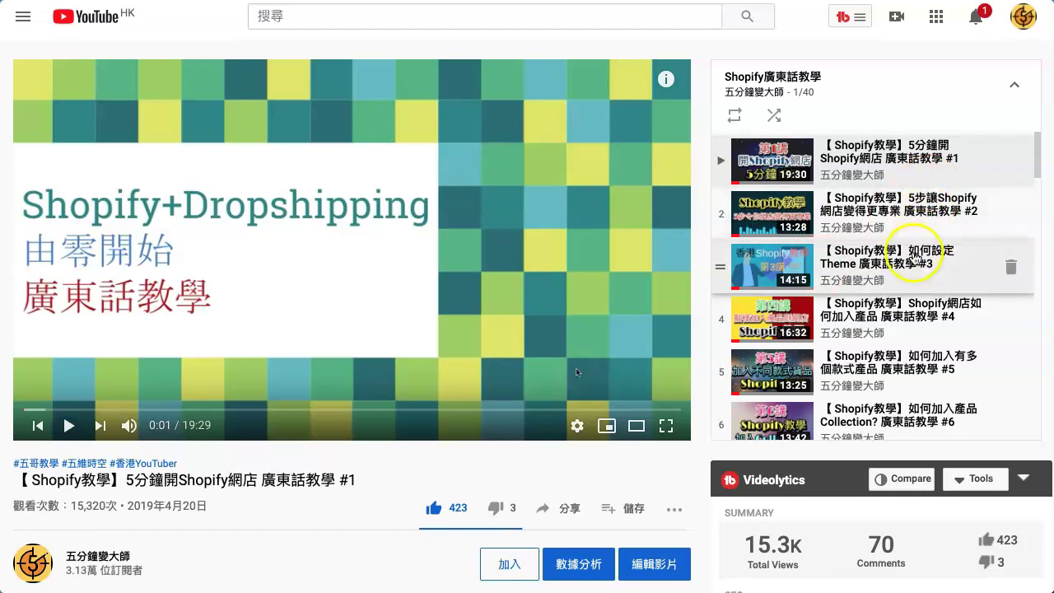
pyautogui.scroll(-2, 914, 251)
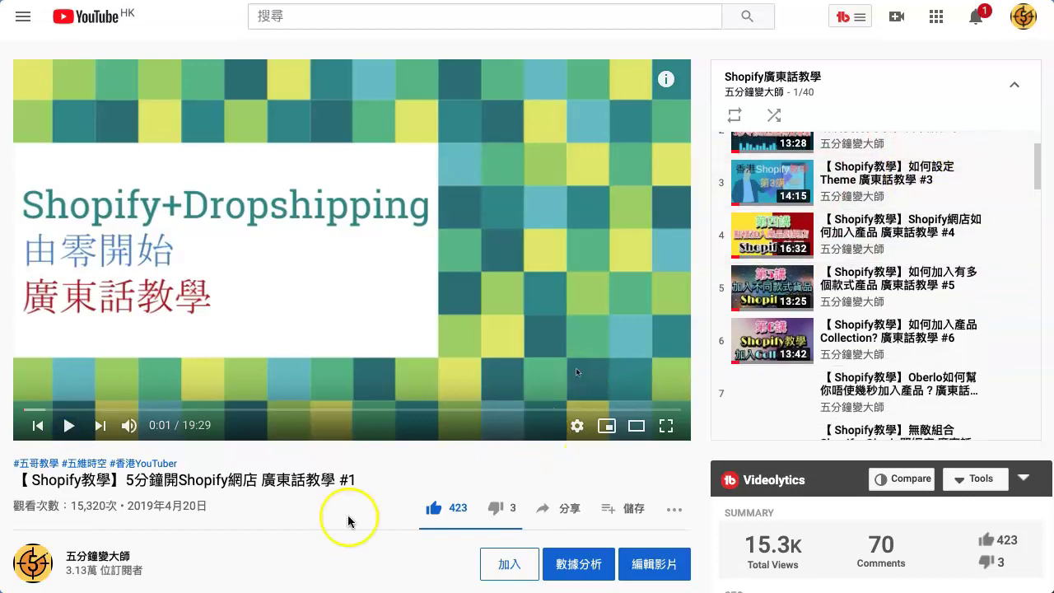
pyautogui.scroll(-3, 332, 537)
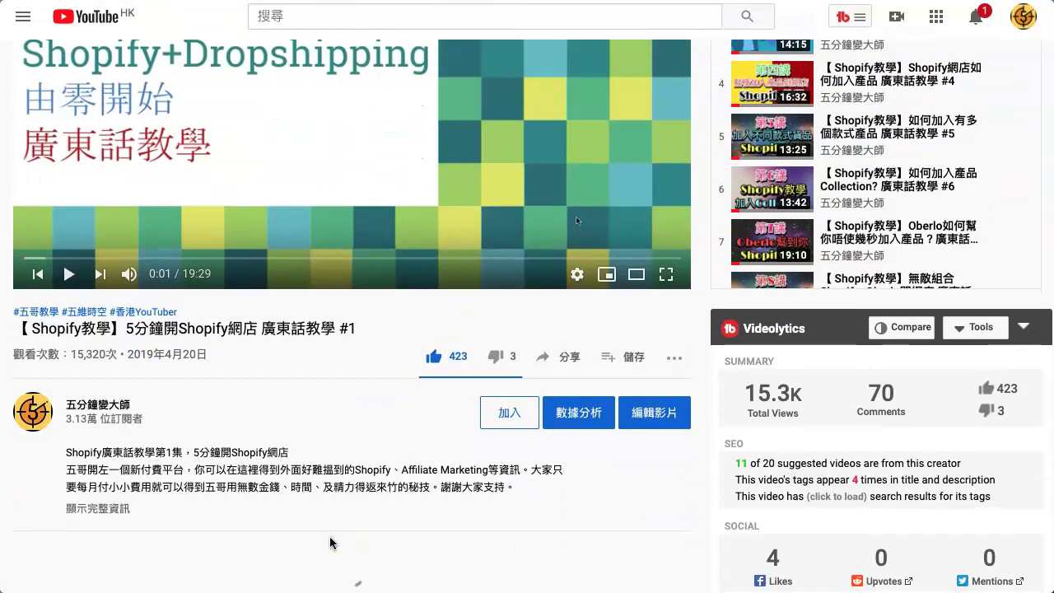
pyautogui.click(105, 508)
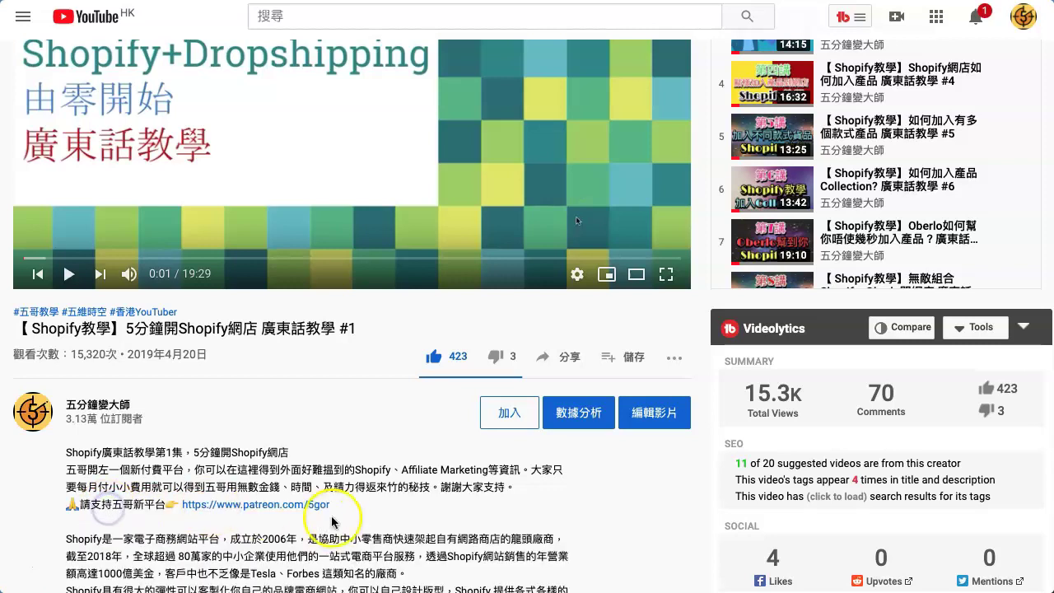
# Follow the 90-day Shopify free trial link from the video description
pyautogui.scroll(-1, 340, 516)
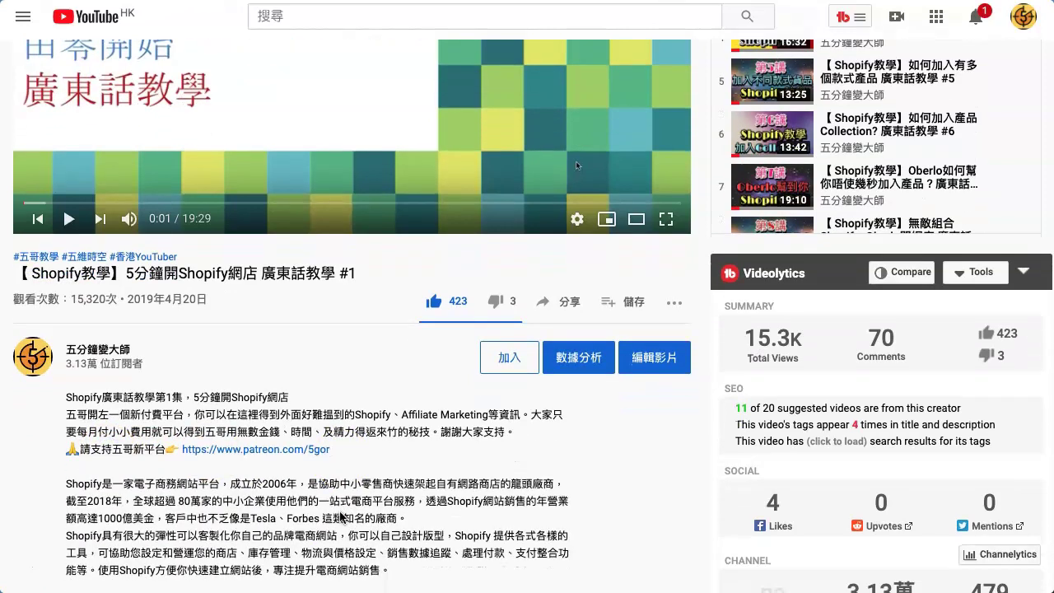
pyautogui.scroll(-1, 340, 517)
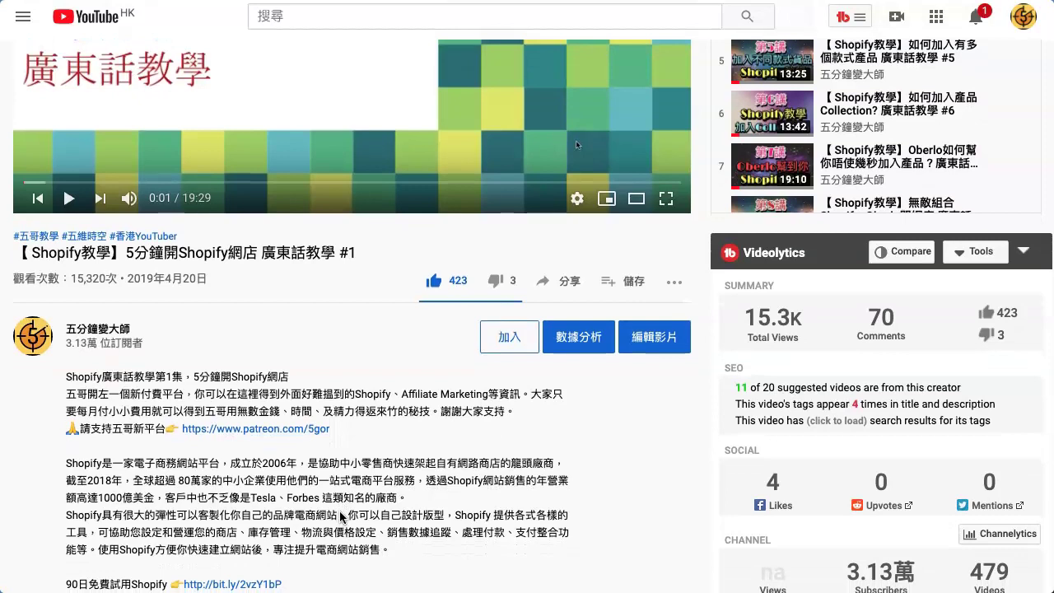
pyautogui.scroll(-2, 340, 516)
pyautogui.click(241, 545)
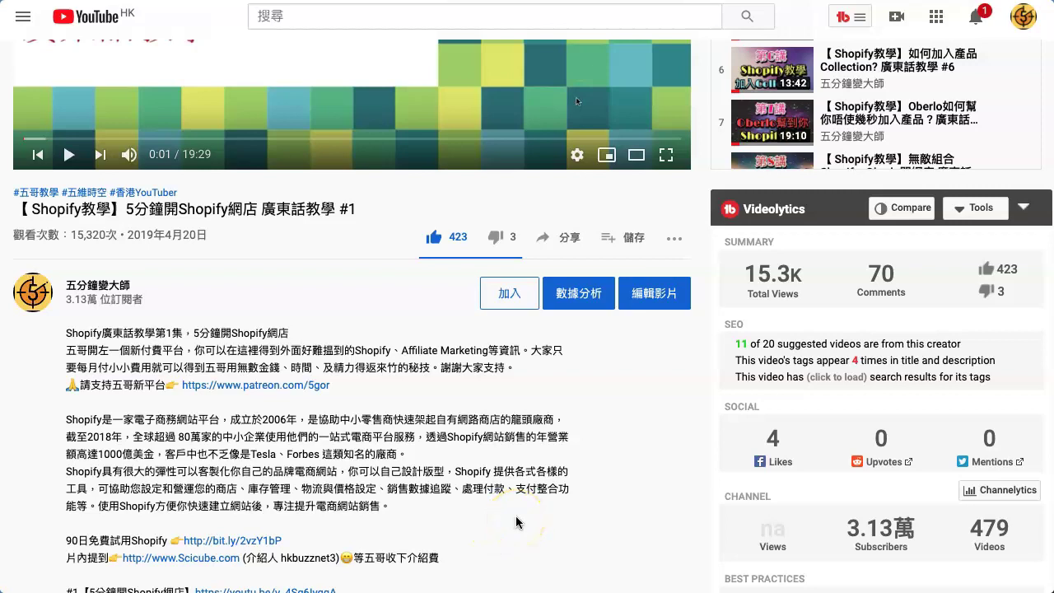
pyautogui.scroll(-1, 517, 522)
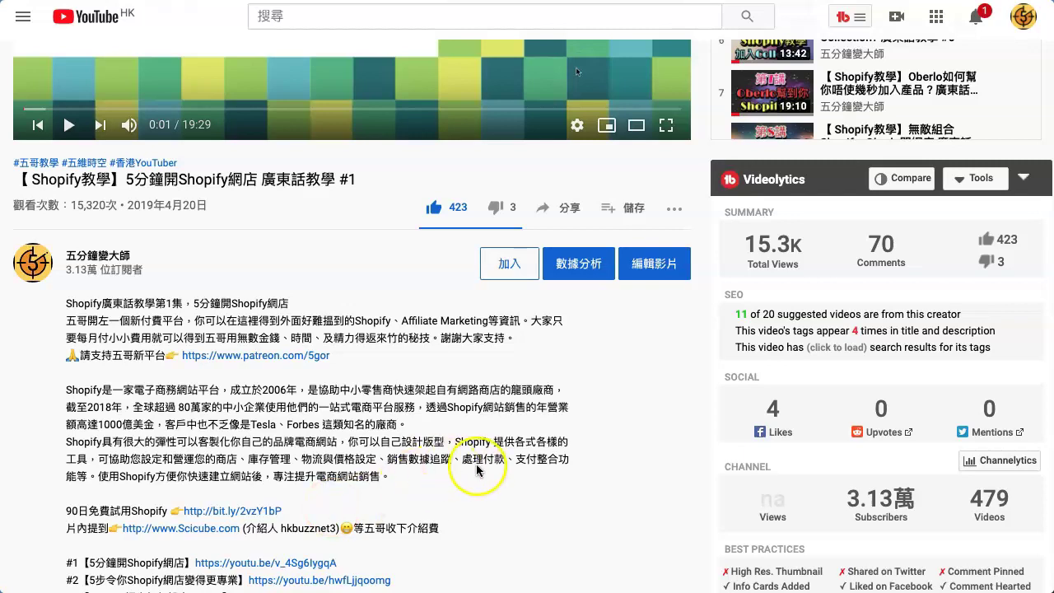
pyautogui.scroll(4, 535, 468)
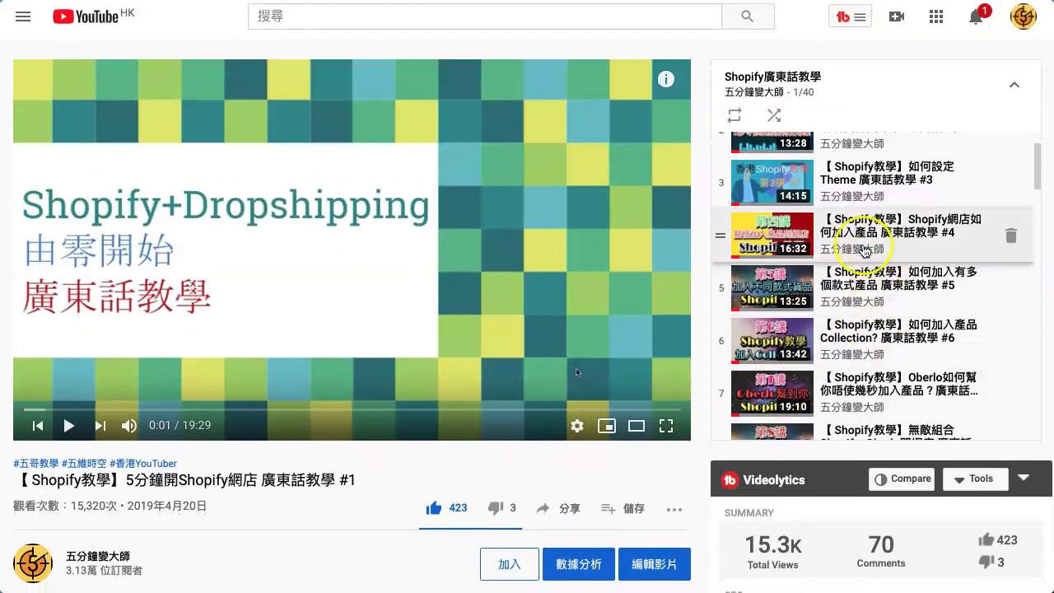
pyautogui.scroll(-3, 453, 481)
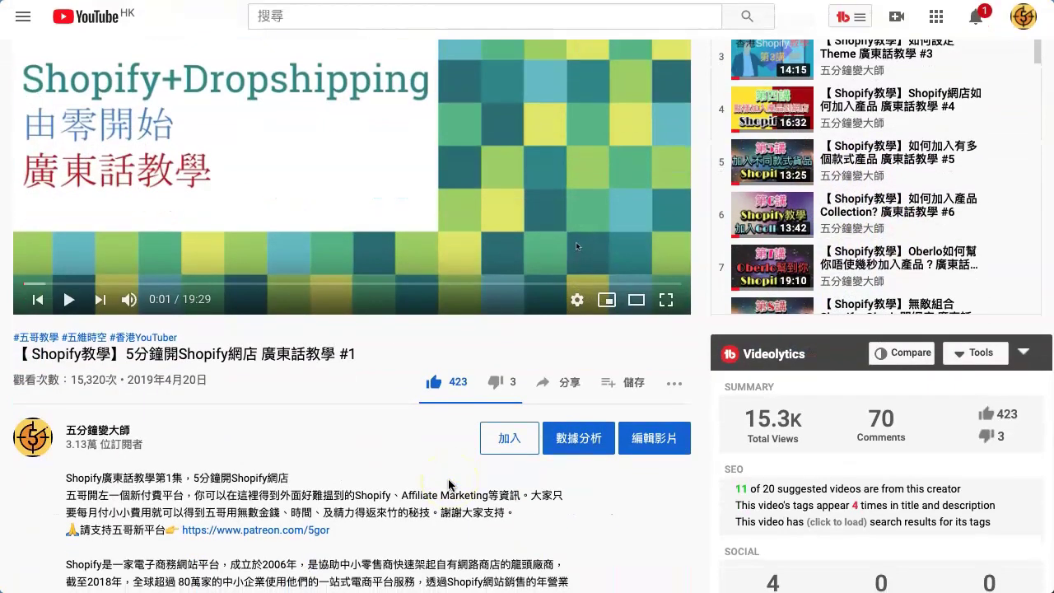
pyautogui.scroll(-1, 449, 484)
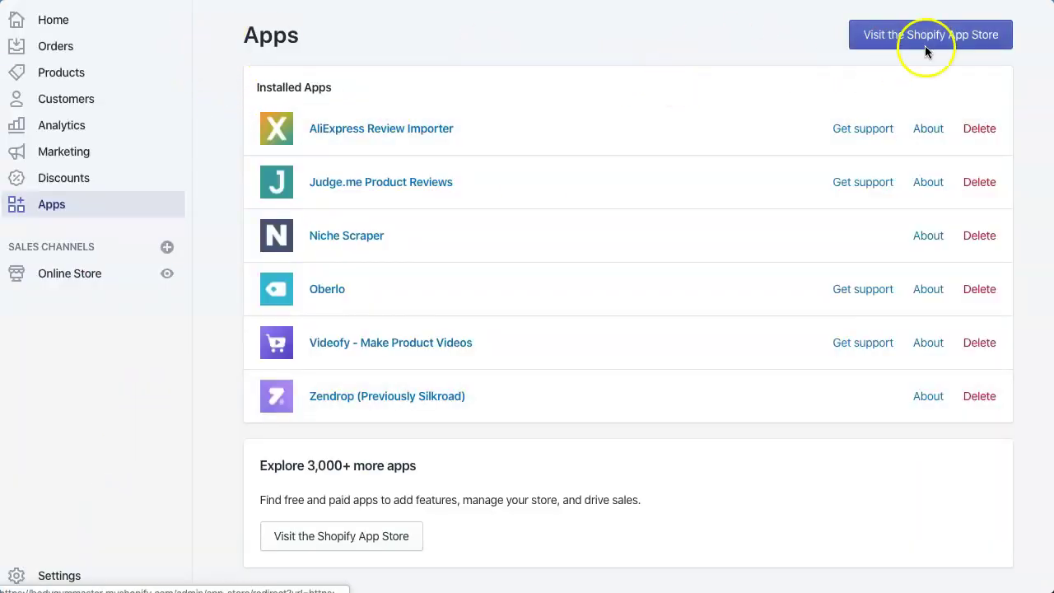
# Leave the six installed apps and go to the Shopify App Store to find new apps
pyautogui.click(951, 35)
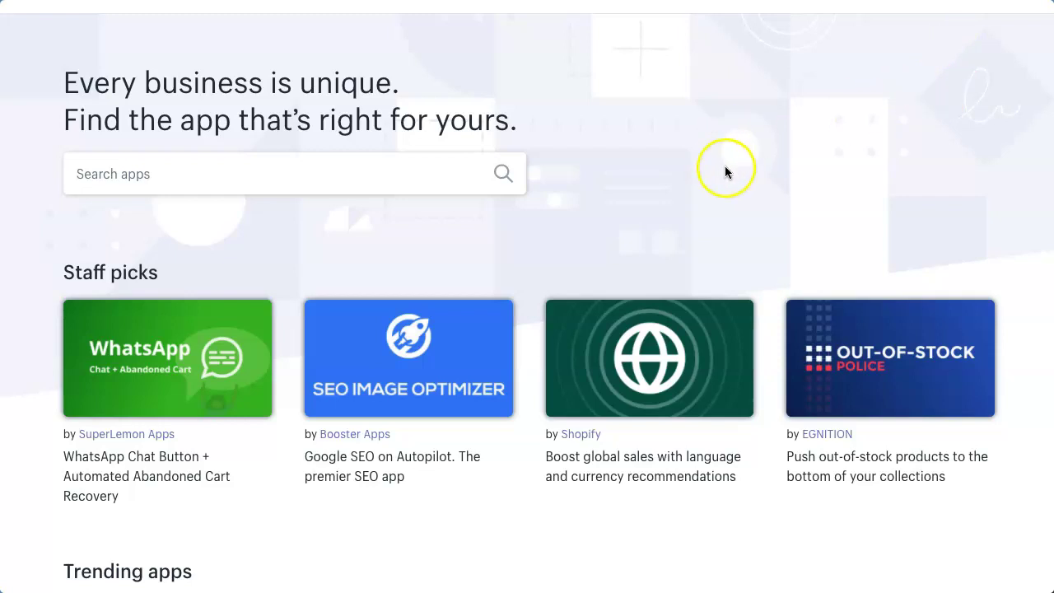
# Search the App Store for '40+' and open the VITALS | 40+ apps in one listing
pyautogui.click(211, 182)
pyautogui.write('40+')
pyautogui.press('Return')
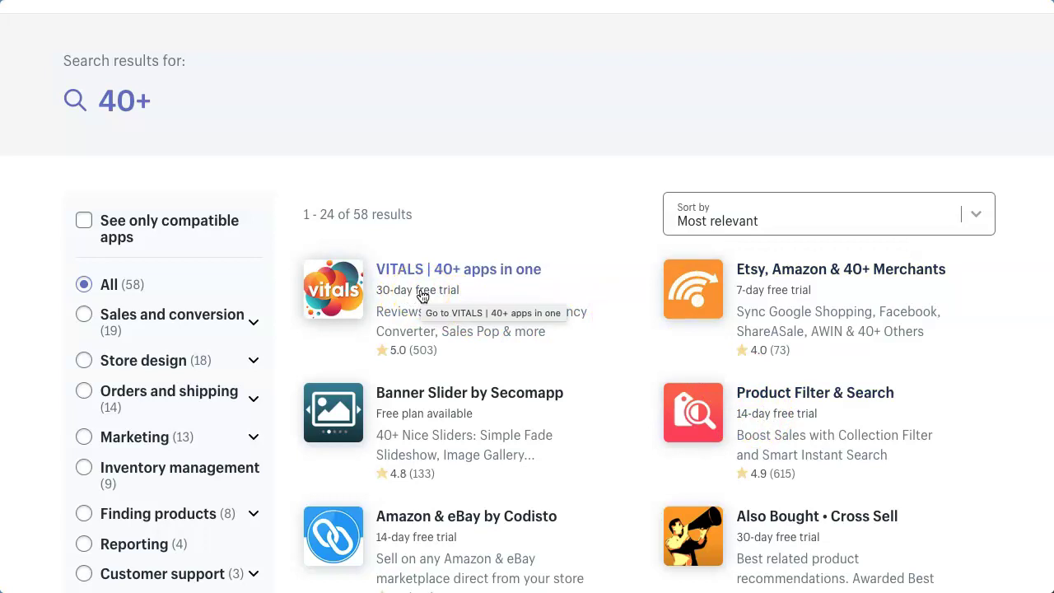
pyautogui.click(435, 268)
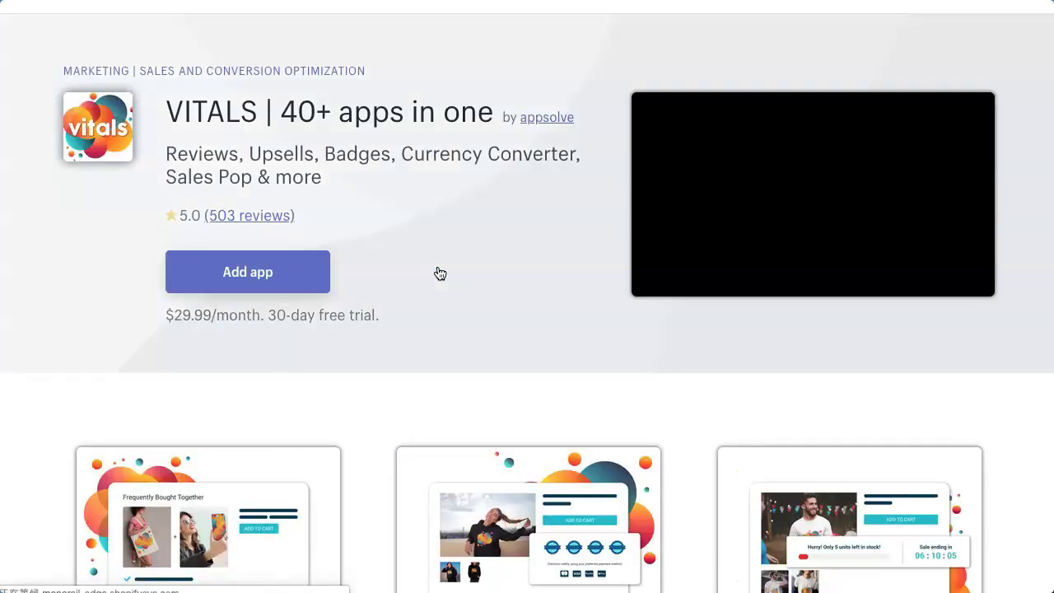
pyautogui.click(392, 278)
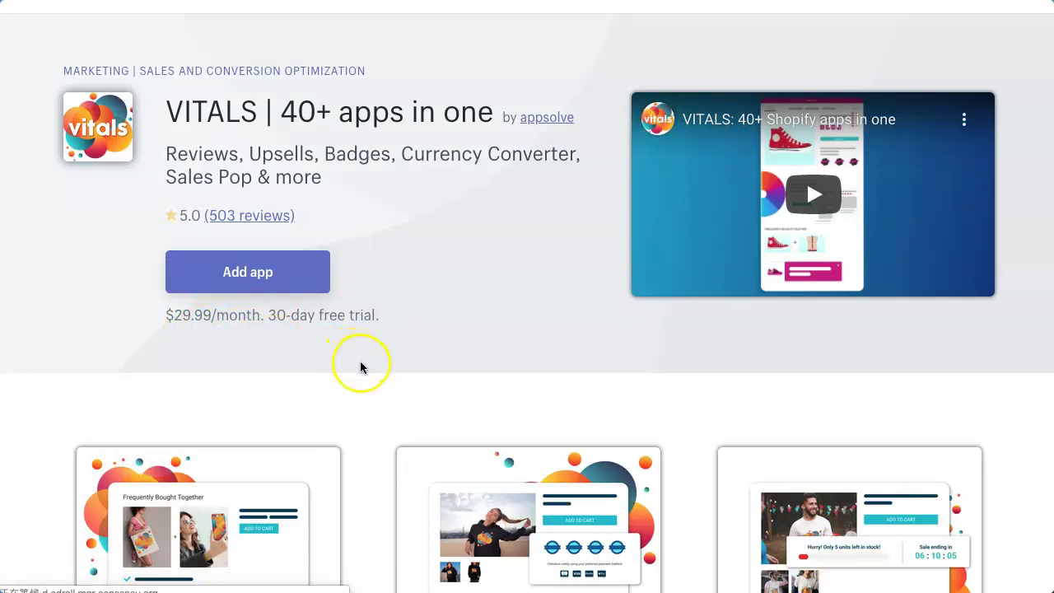
pyautogui.scroll(-3, 361, 367)
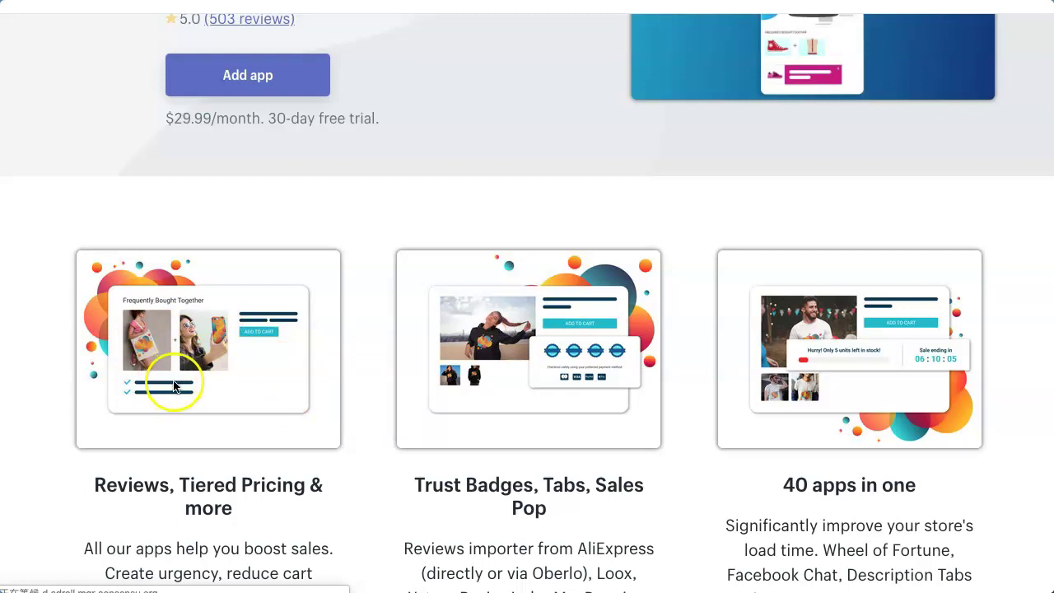
pyautogui.scroll(-2, 229, 360)
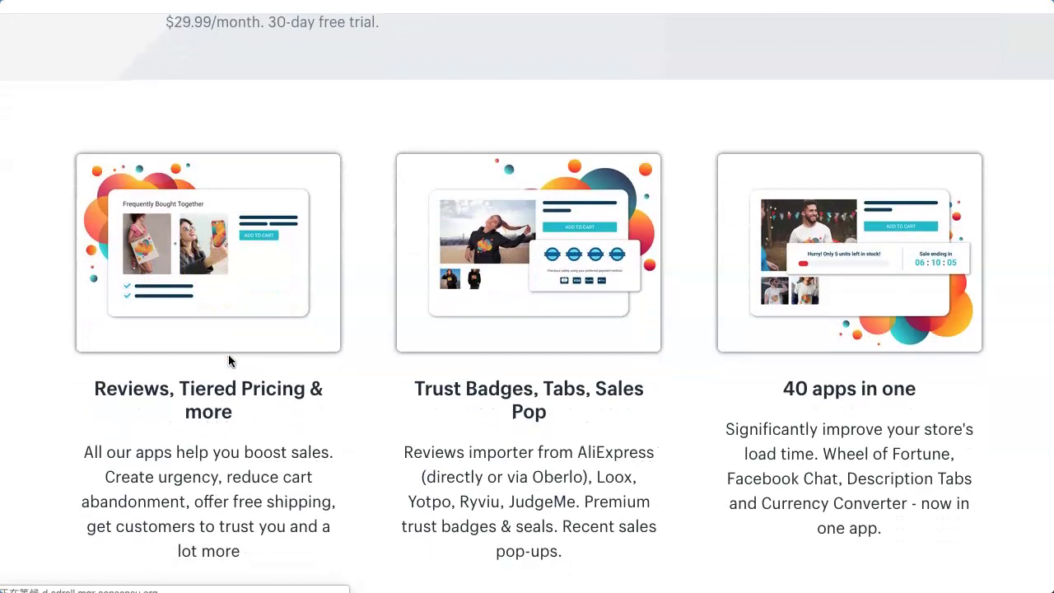
pyautogui.scroll(1, 229, 360)
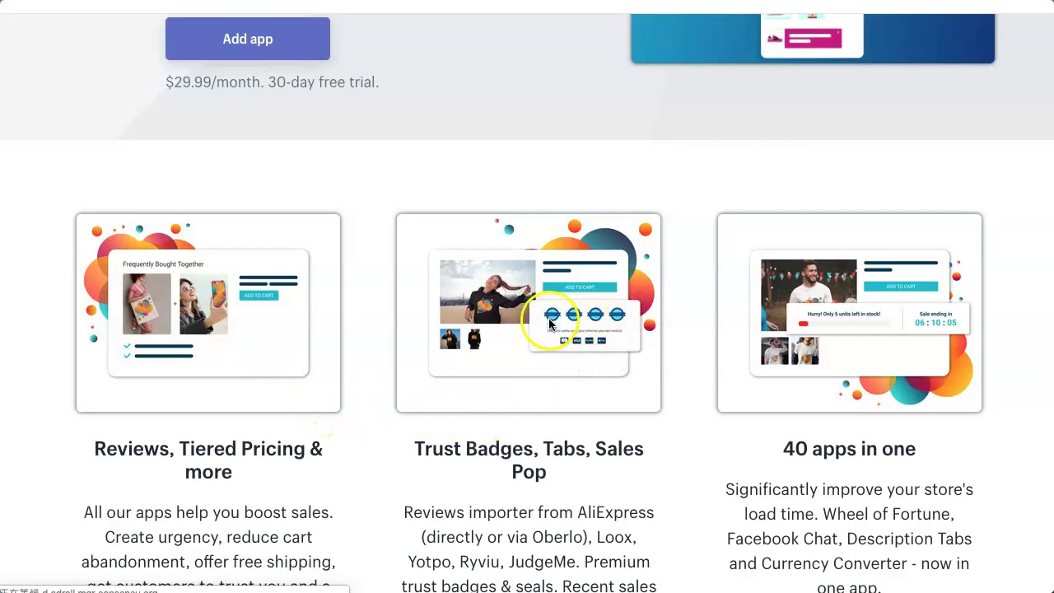
pyautogui.scroll(-1, 625, 400)
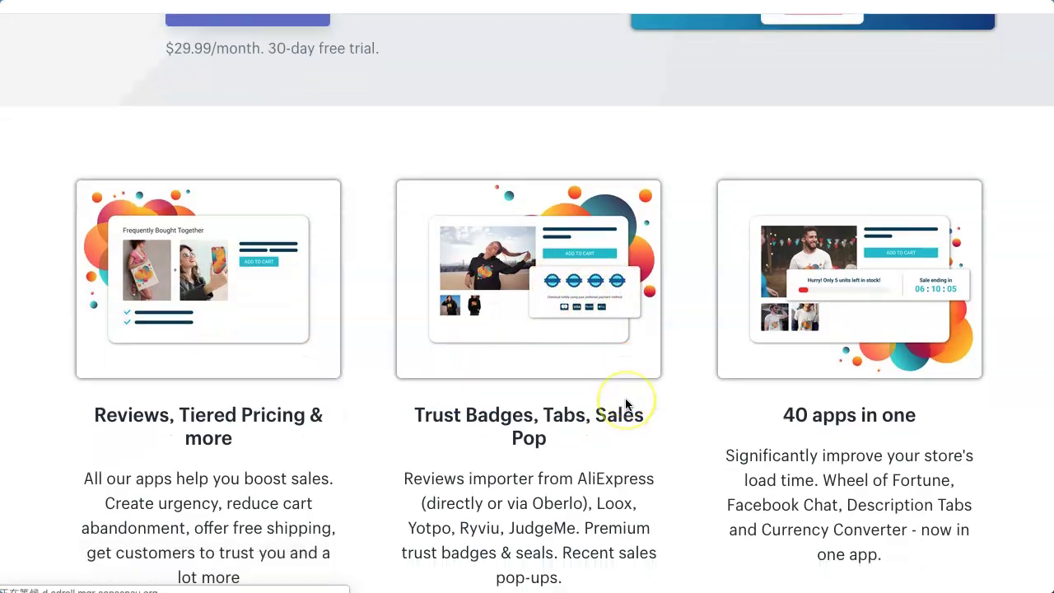
pyautogui.scroll(-1, 619, 323)
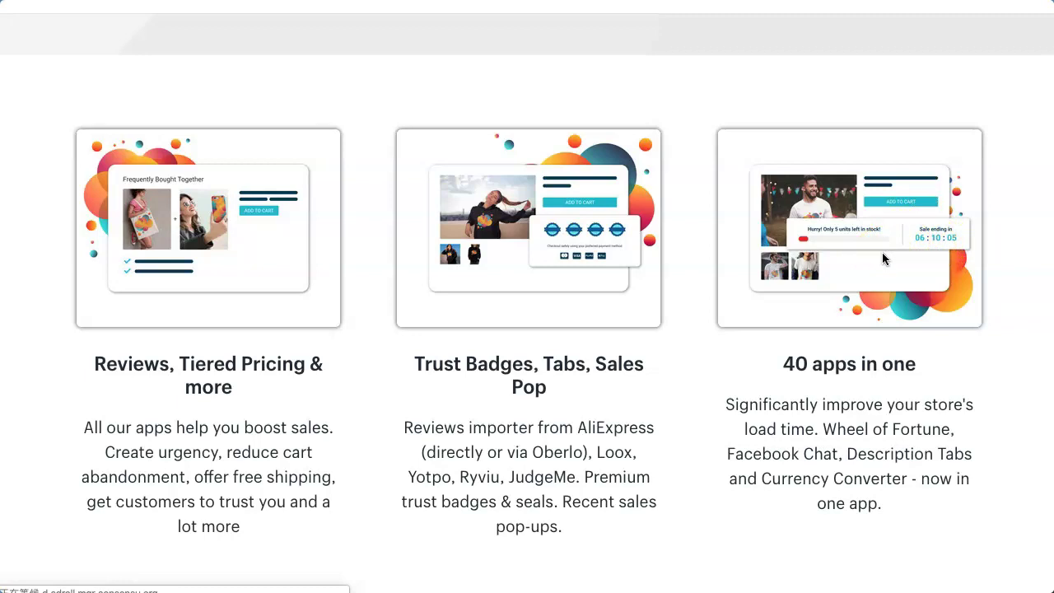
pyautogui.scroll(-5, 882, 260)
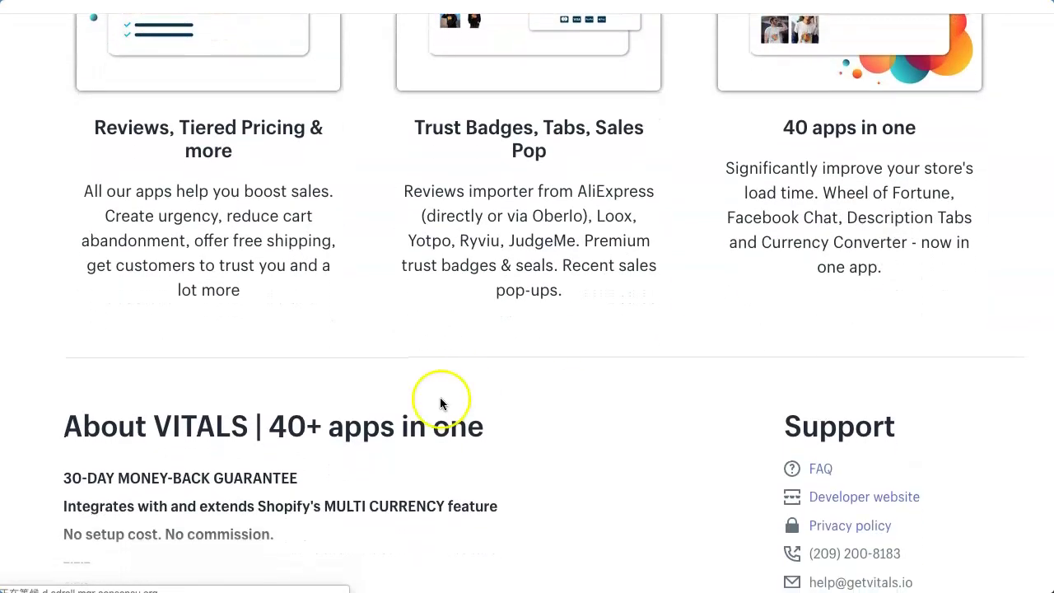
pyautogui.scroll(-10, 484, 435)
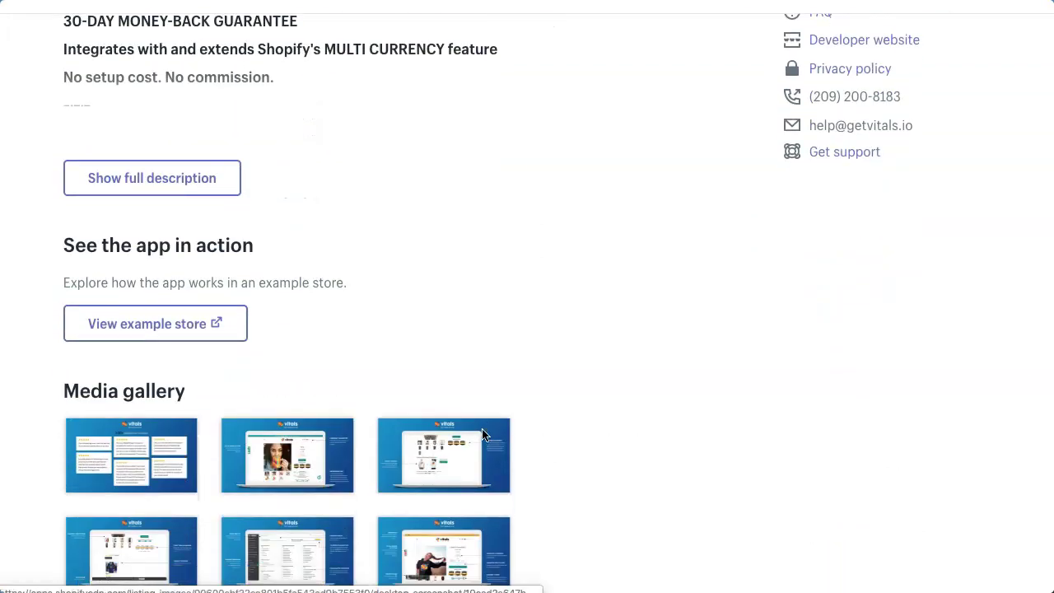
pyautogui.scroll(2, 521, 250)
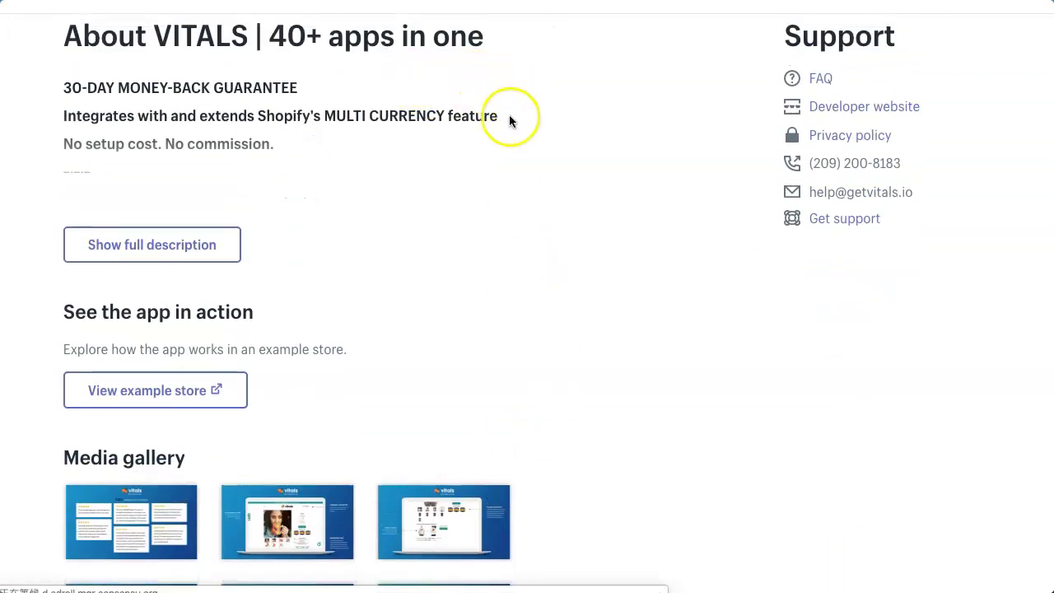
pyautogui.scroll(-4, 596, 238)
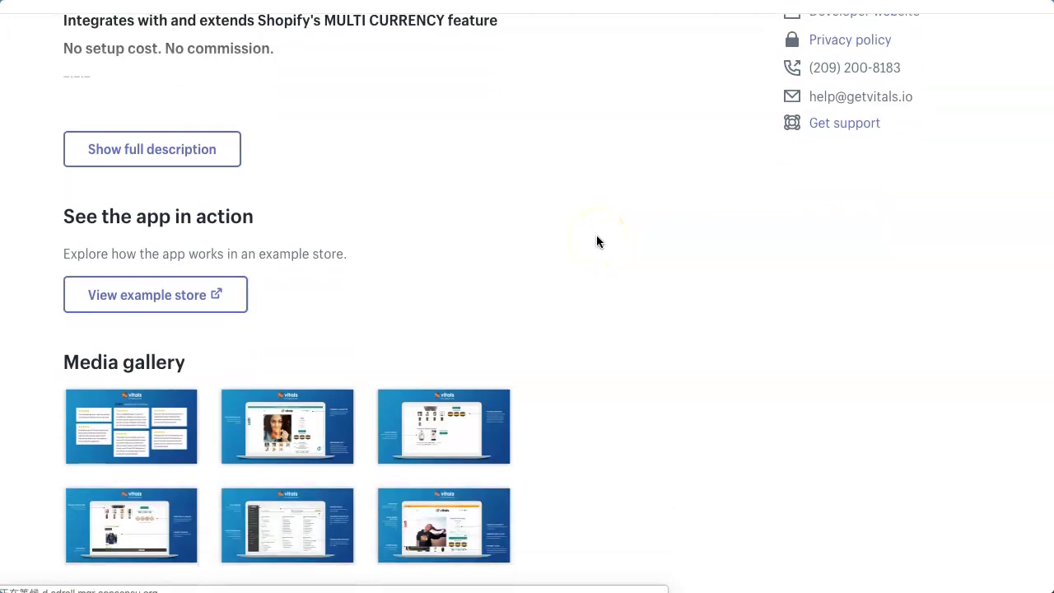
# Page through the VITALS screenshots, including bundles, trust seals, reviews and dashboard, then close the gallery
pyautogui.click(158, 362)
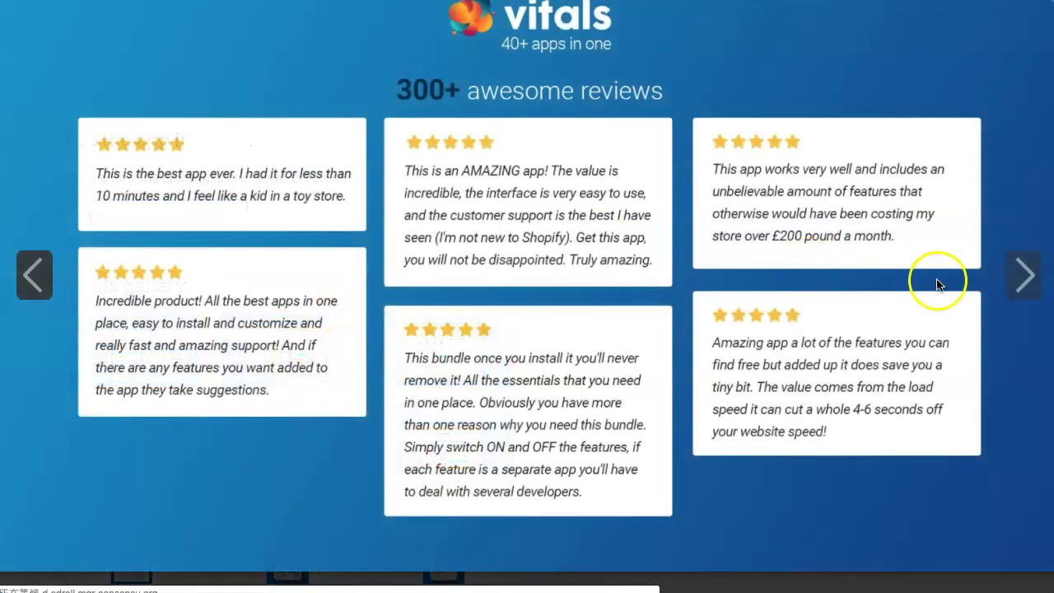
pyautogui.click(1024, 280)
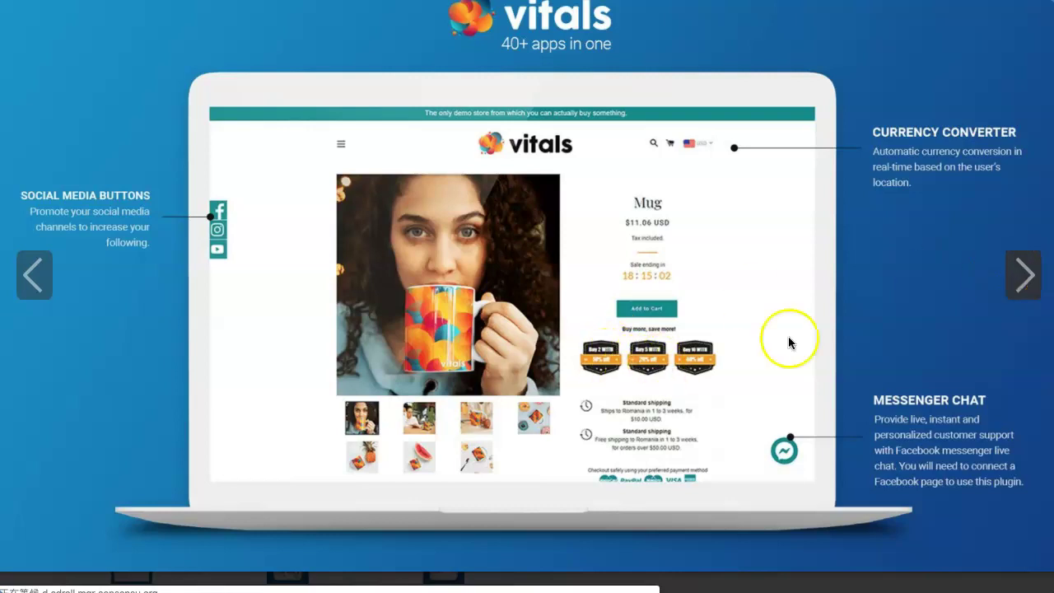
pyautogui.click(1032, 276)
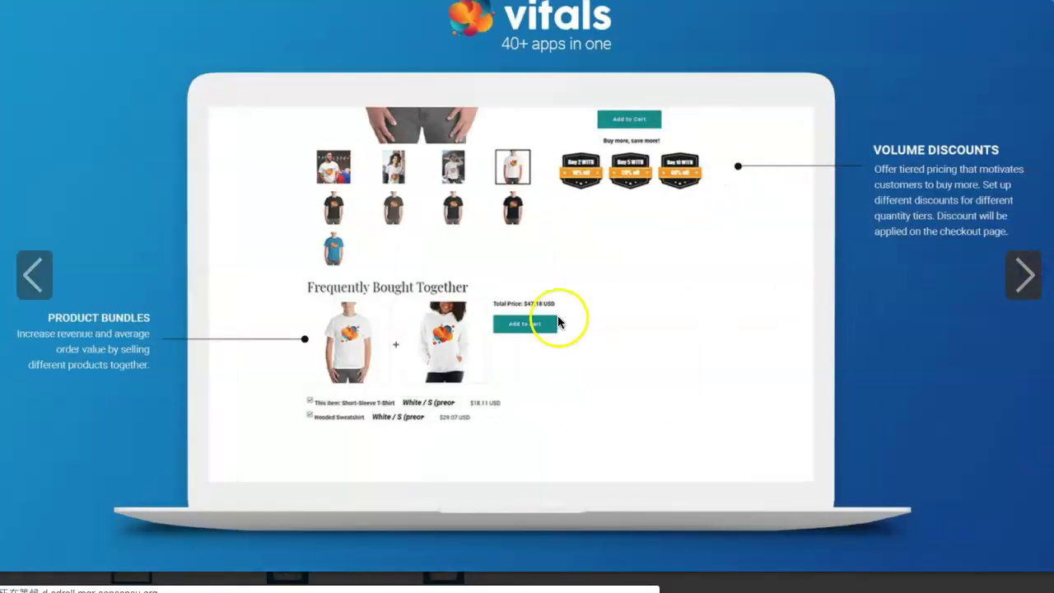
pyautogui.click(1024, 275)
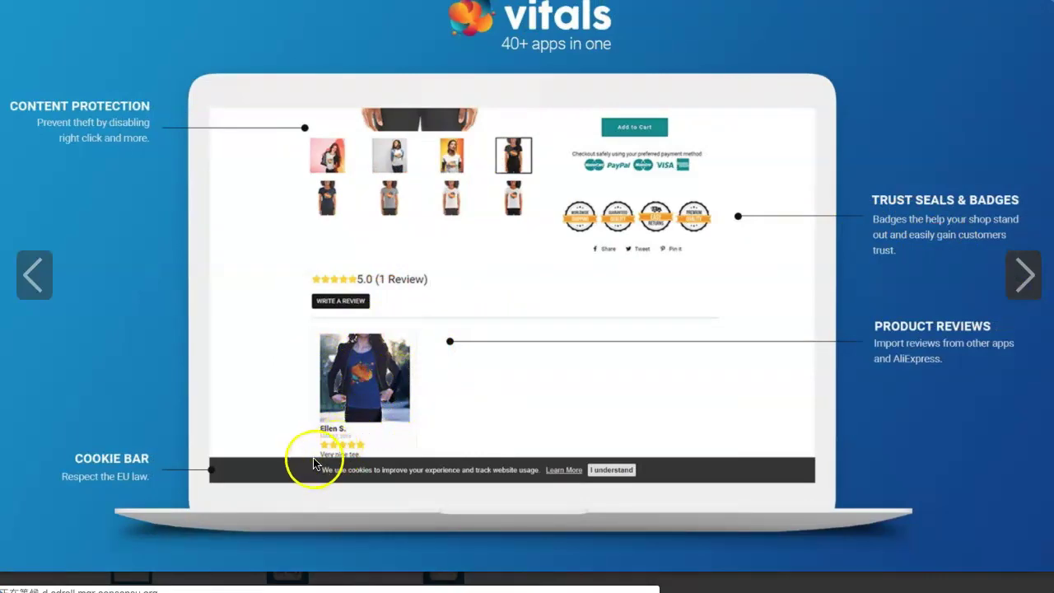
pyautogui.click(1019, 277)
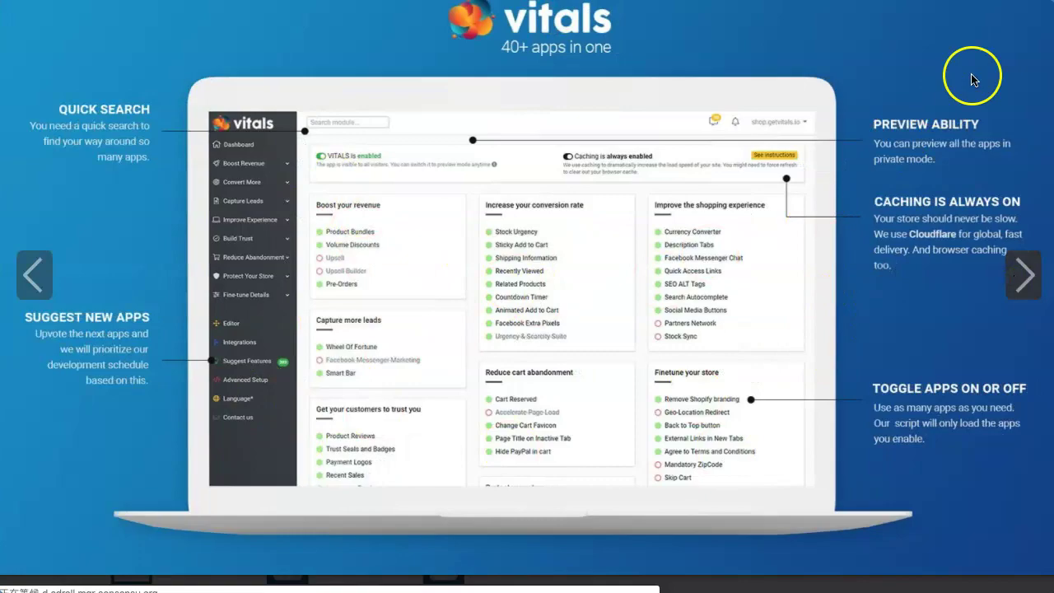
pyautogui.click(612, 358)
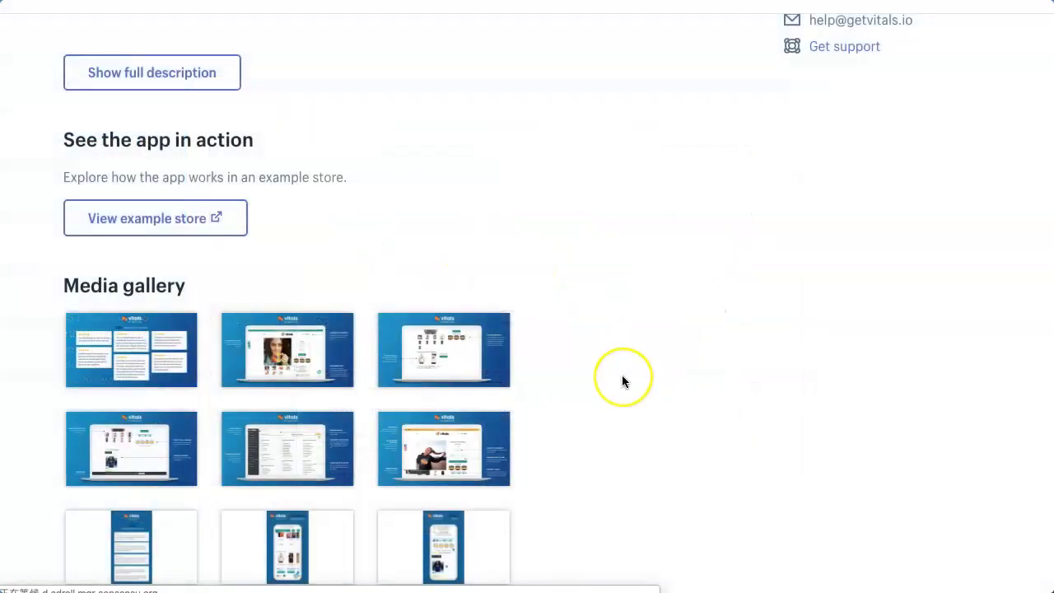
pyautogui.scroll(-5, 622, 377)
pyautogui.scroll(15, 622, 381)
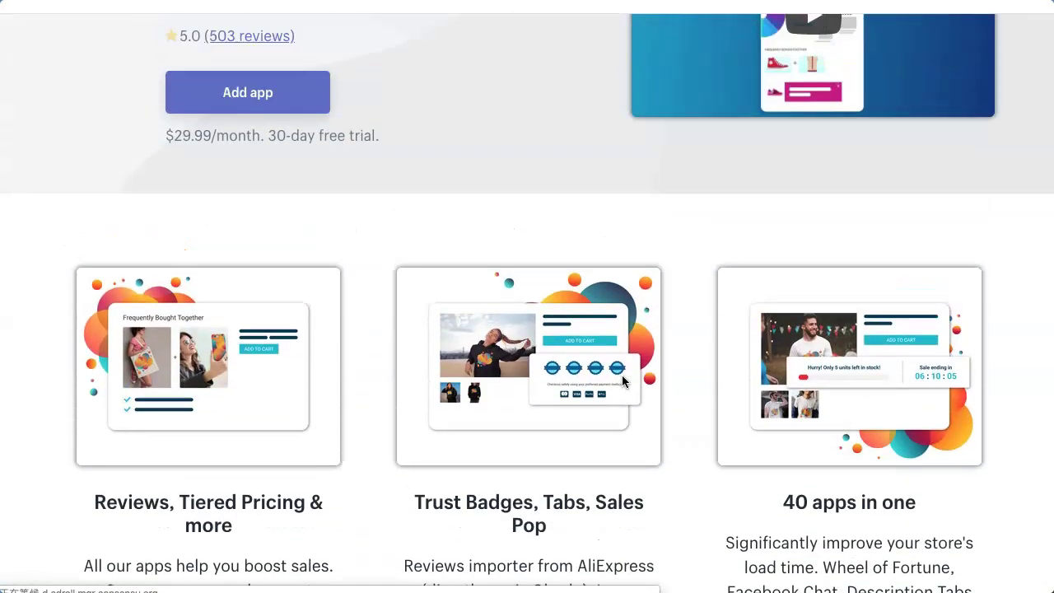
# Add VITALS to the store and approve its permissions to install it
pyautogui.click(244, 280)
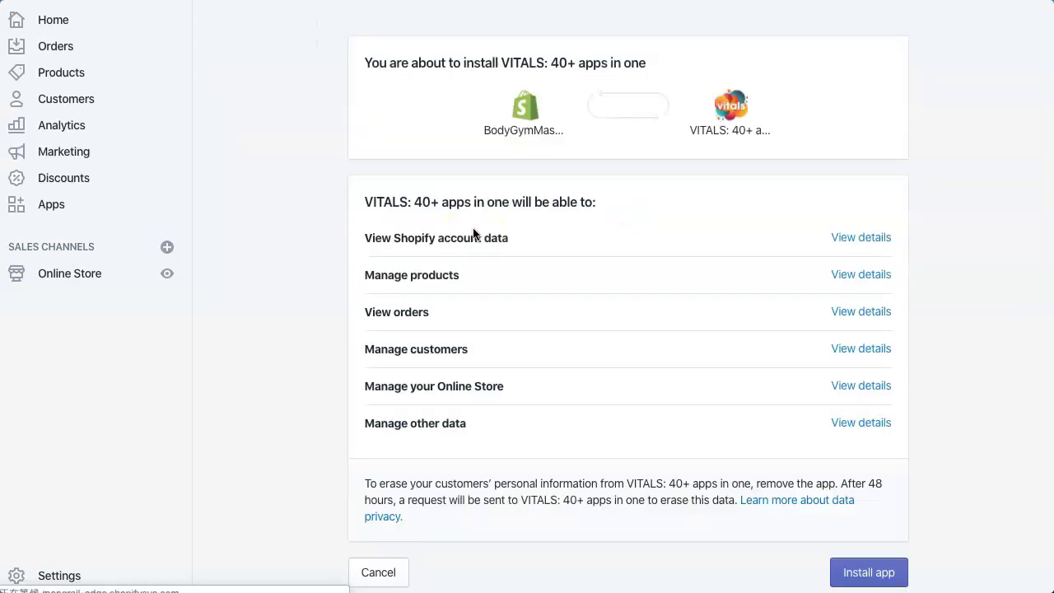
pyautogui.click(868, 573)
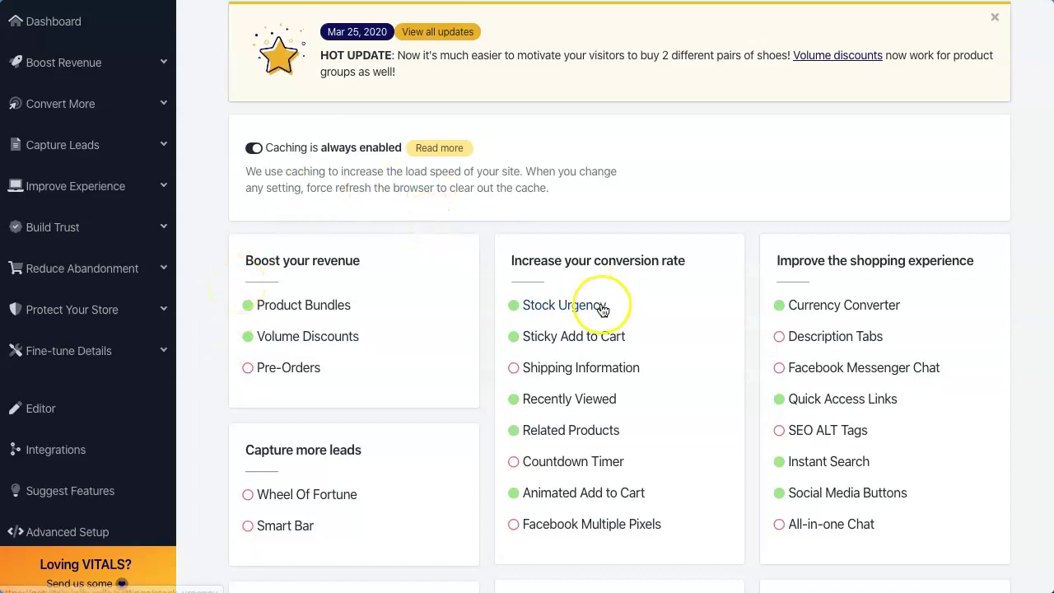
pyautogui.scroll(-5, 603, 308)
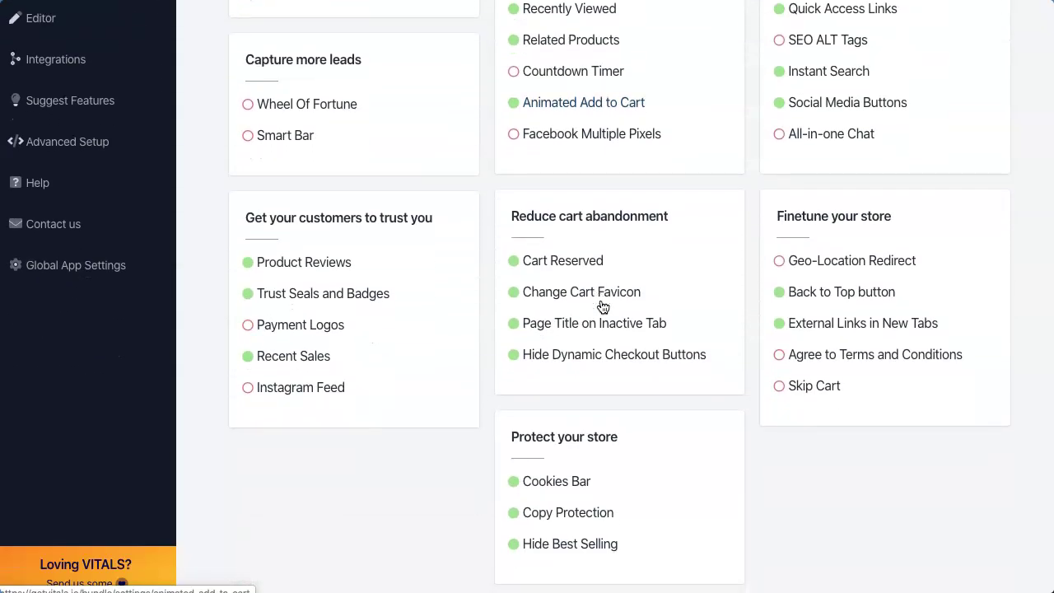
pyautogui.scroll(4, 602, 302)
pyautogui.click(321, 167)
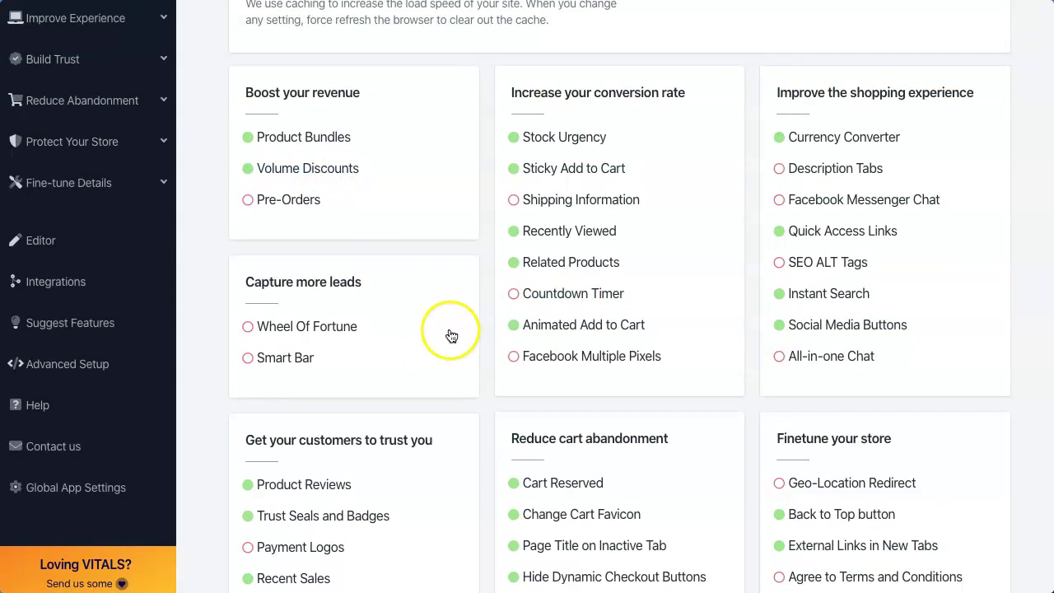
pyautogui.click(328, 333)
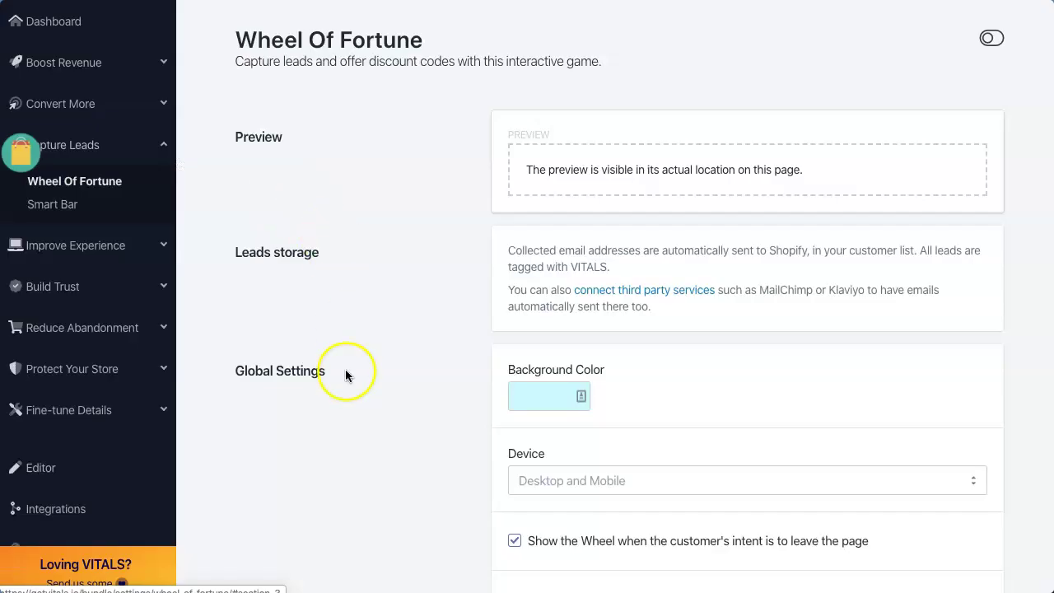
pyautogui.moveTo(346, 375); pyautogui.dragTo(300, 488)
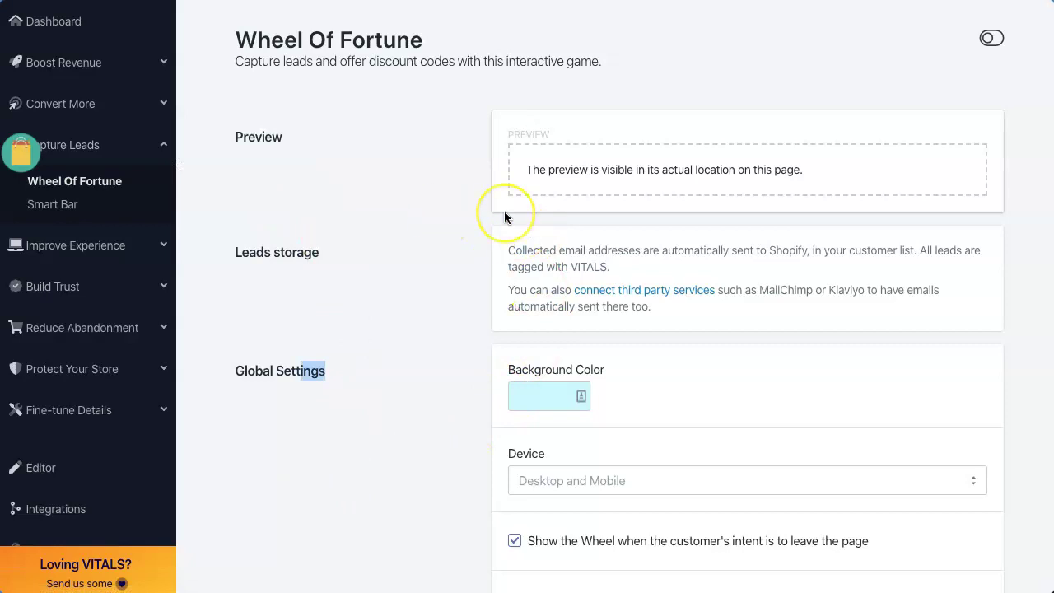
pyautogui.click(427, 223)
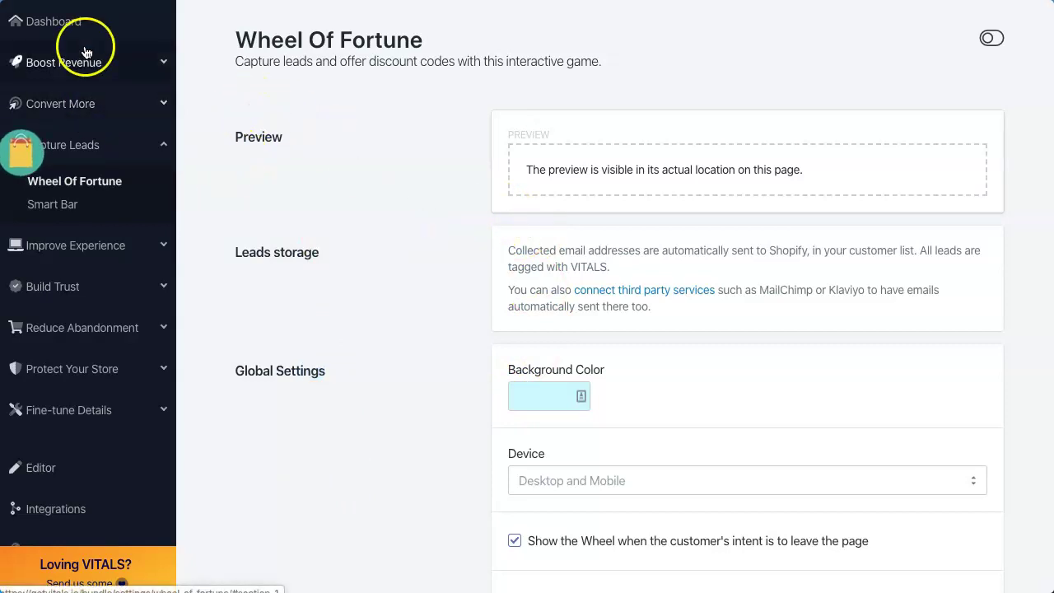
pyautogui.click(63, 25)
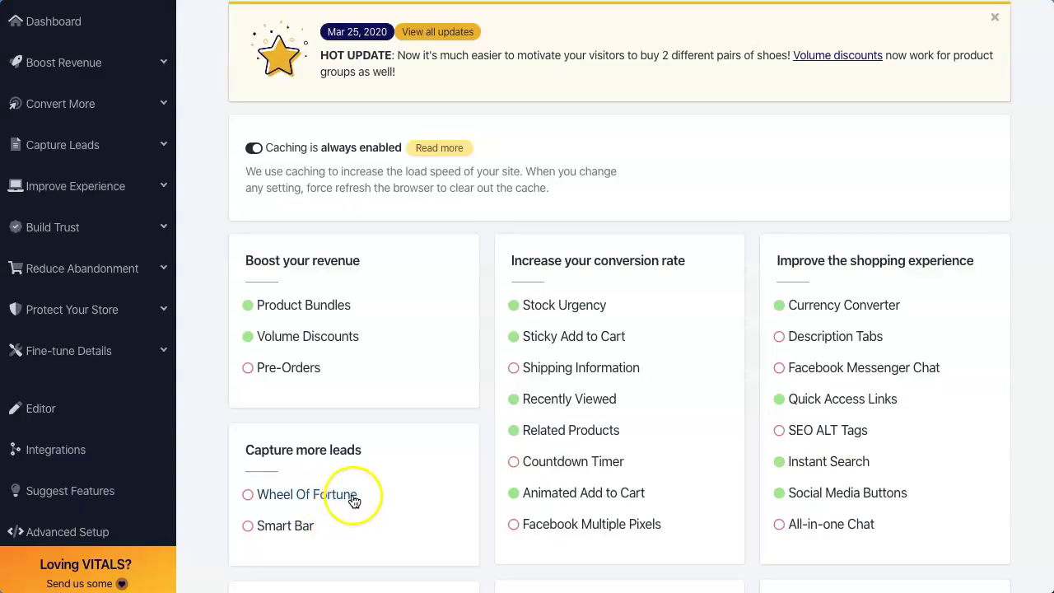
pyautogui.scroll(-2, 443, 492)
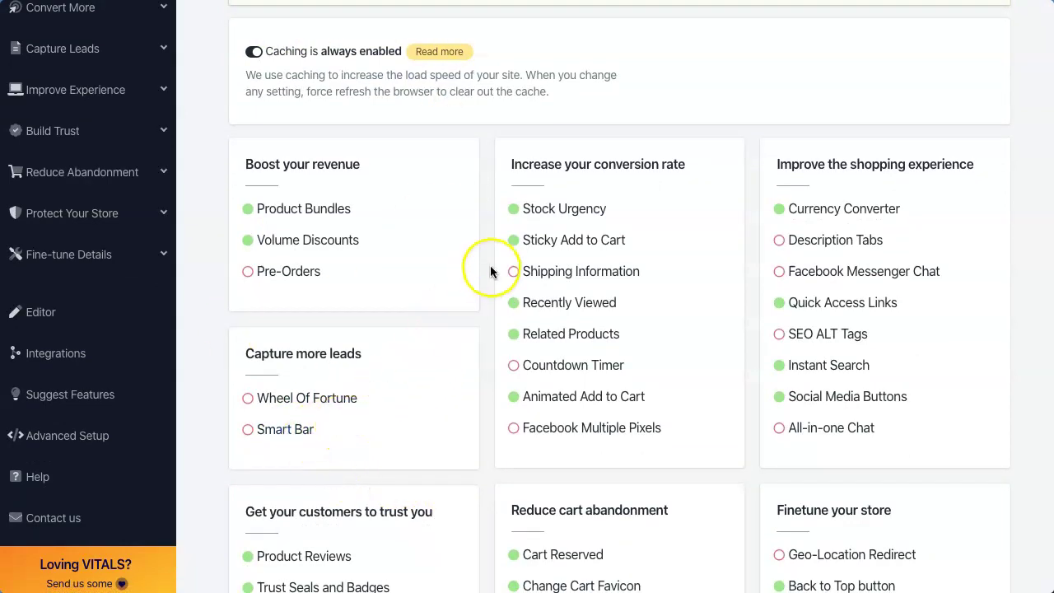
pyautogui.click(587, 210)
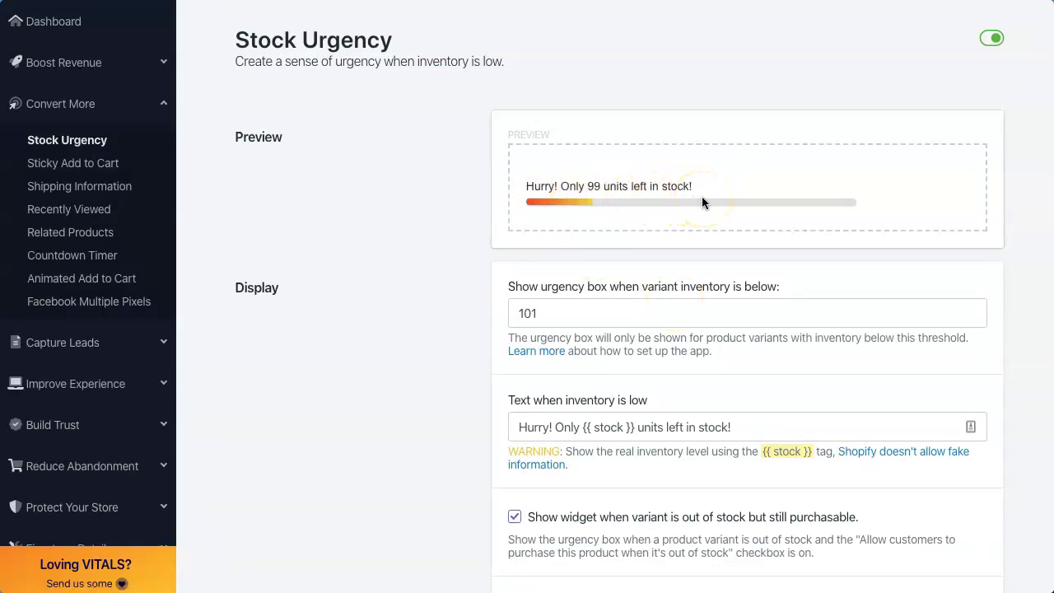
pyautogui.click(39, 31)
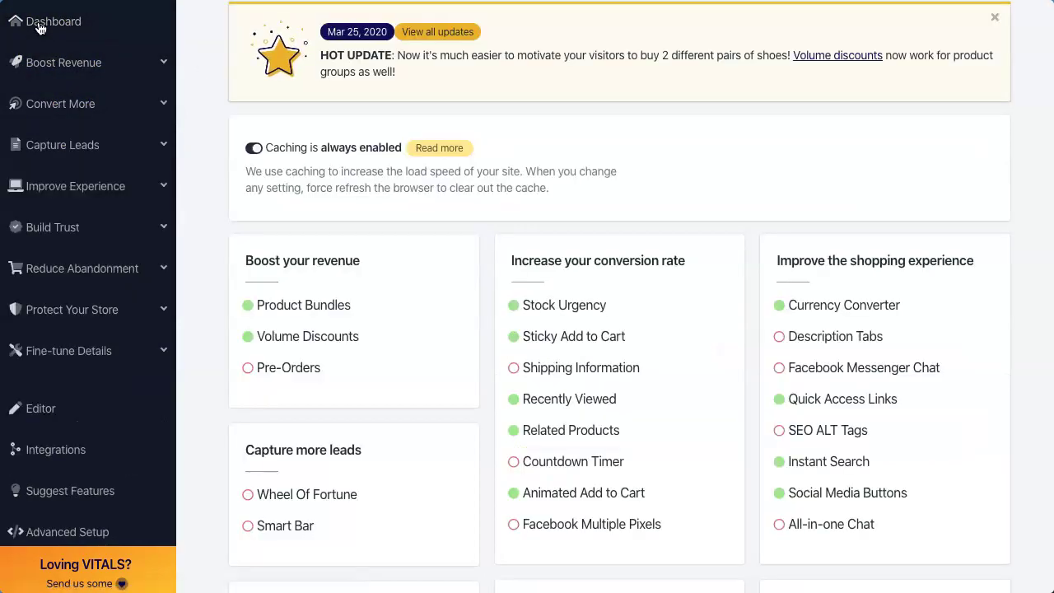
pyautogui.scroll(-4, 230, 443)
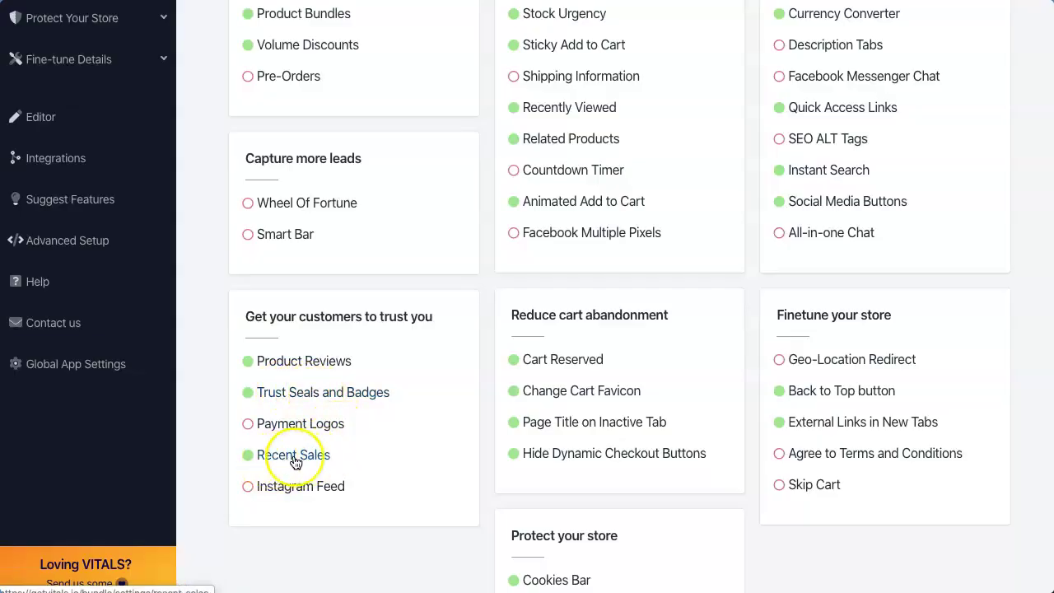
pyautogui.scroll(-1, 393, 452)
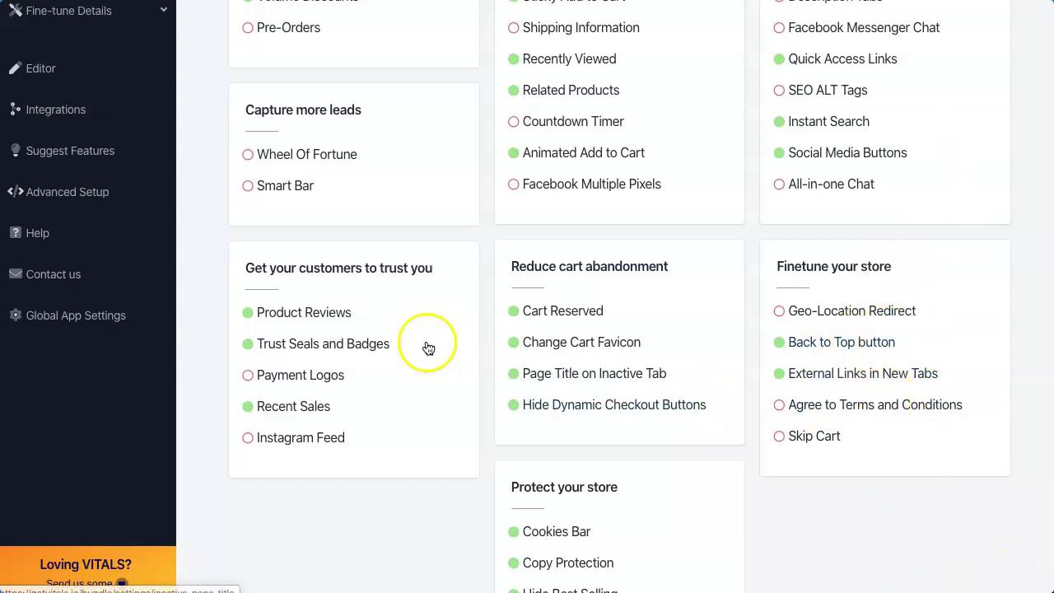
pyautogui.scroll(-1, 635, 512)
pyautogui.scroll(2, 634, 510)
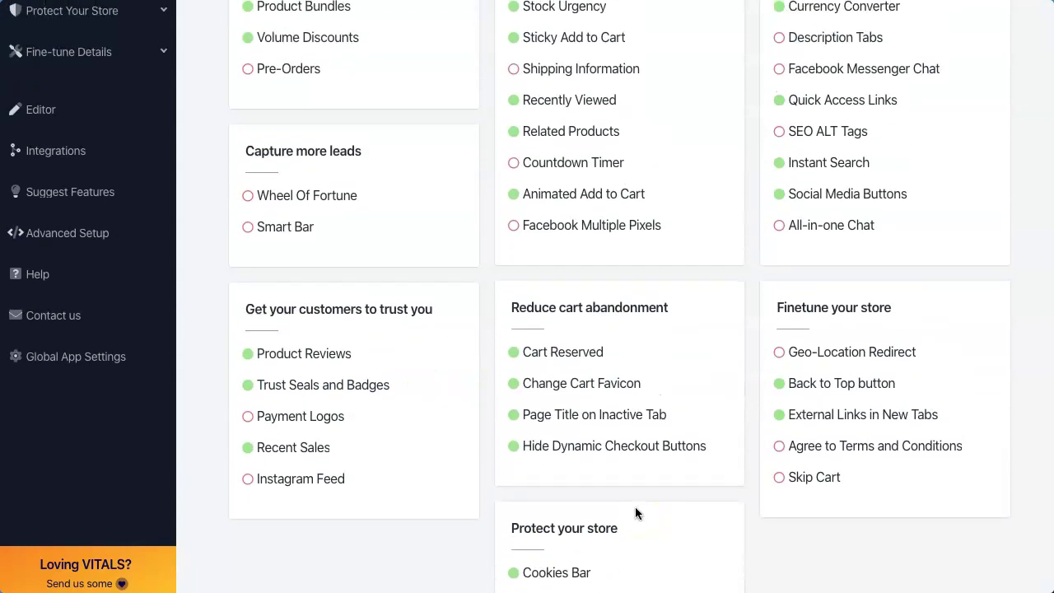
pyautogui.scroll(-1, 635, 512)
pyautogui.scroll(2, 635, 512)
pyautogui.scroll(1, 635, 507)
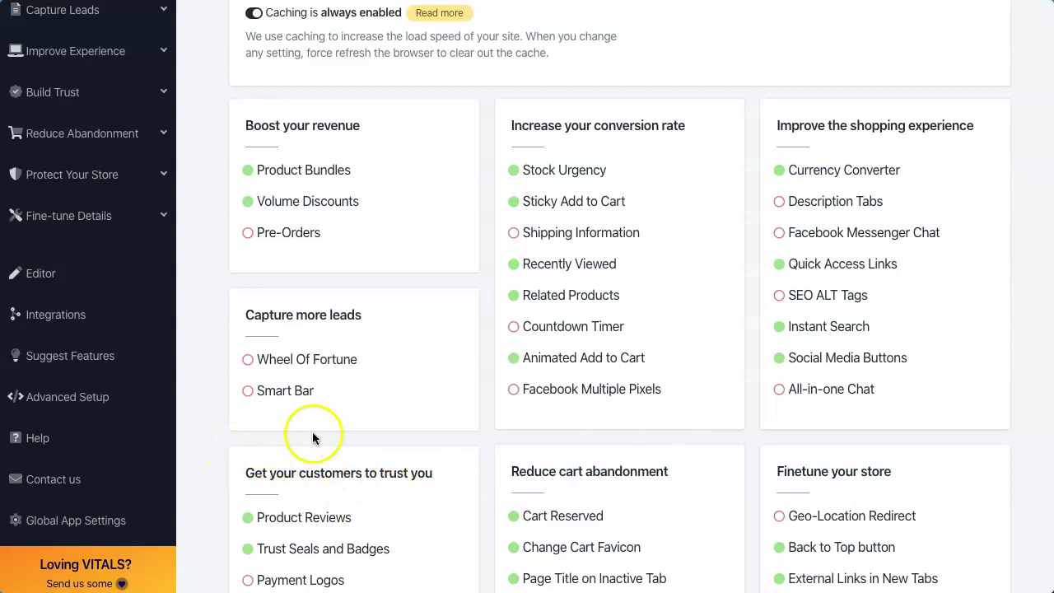
pyautogui.scroll(-1, 313, 435)
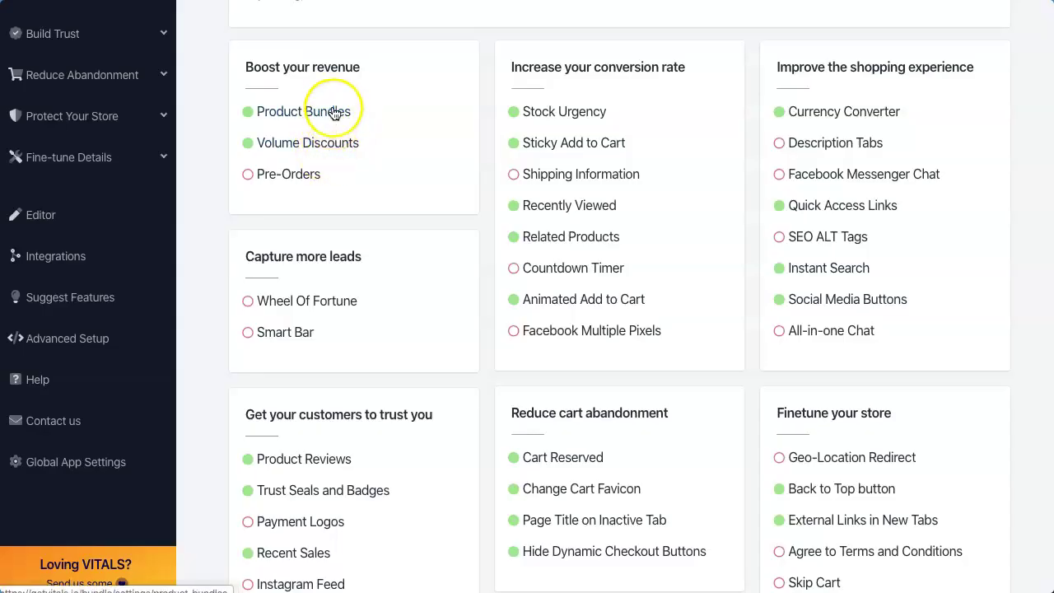
pyautogui.click(314, 151)
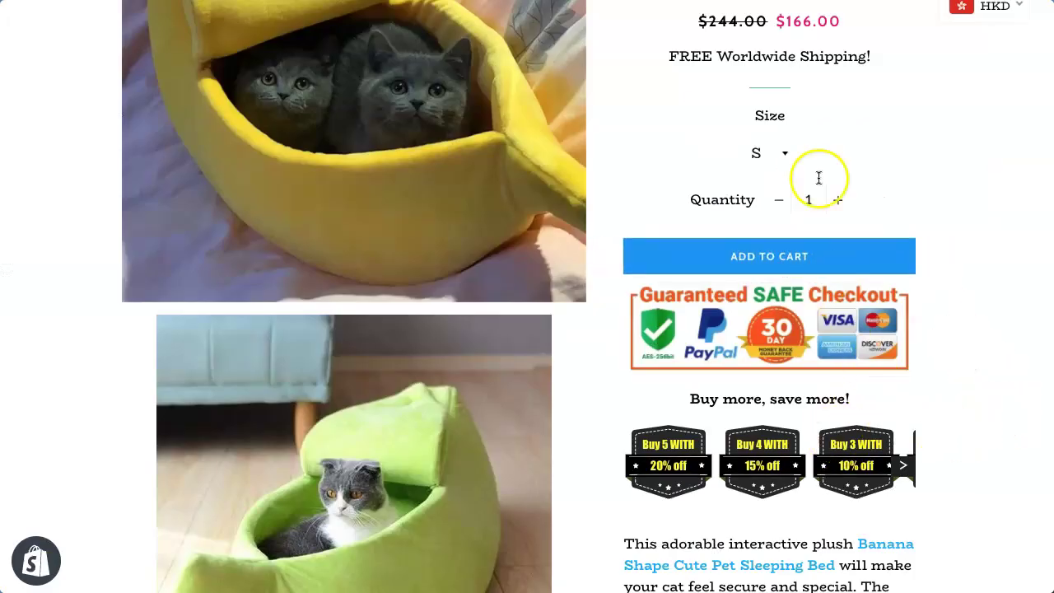
# Slide through the banana pet bed's discount tiers, from Buy 5 down to Buy 2 at 5% off
pyautogui.scroll(2, 834, 133)
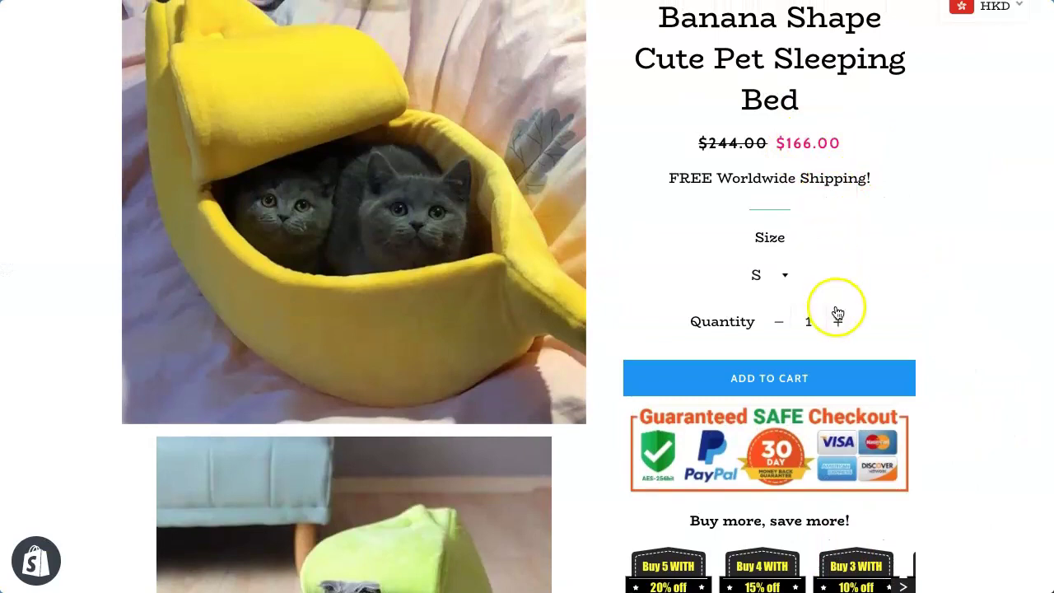
pyautogui.scroll(-2, 838, 313)
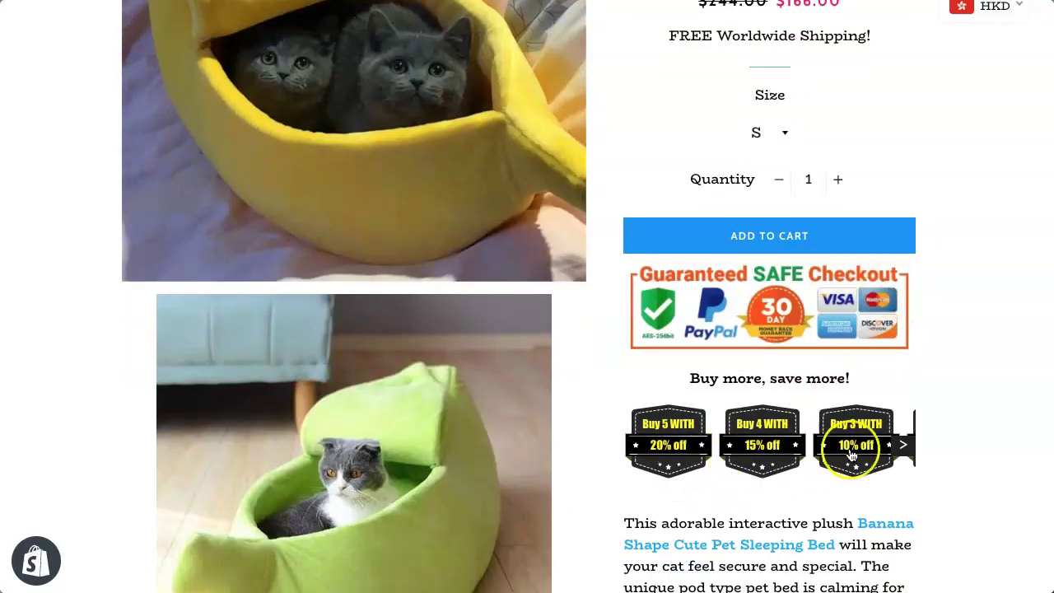
pyautogui.click(902, 447)
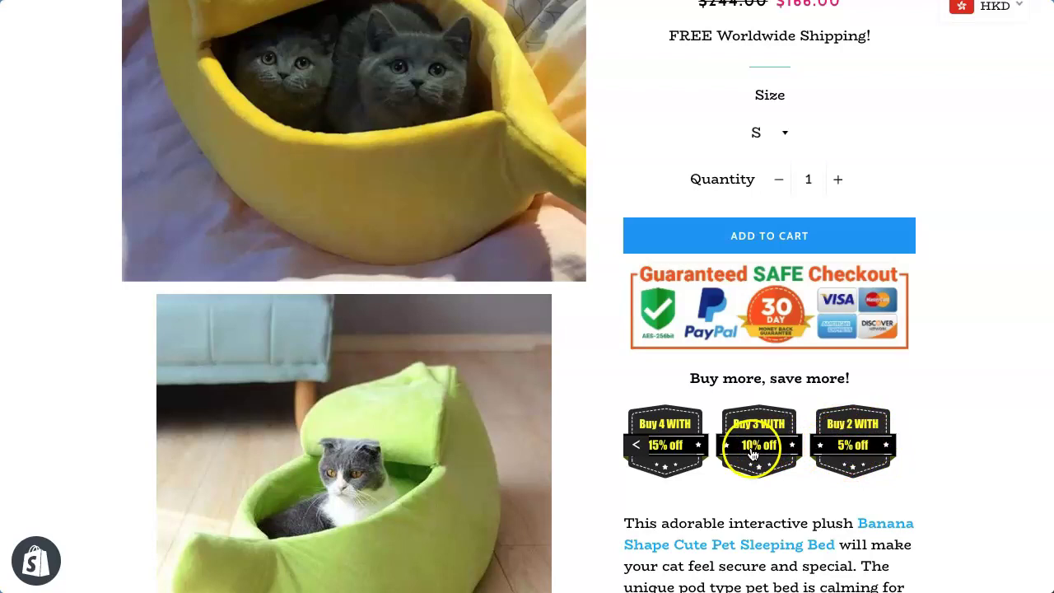
pyautogui.click(635, 445)
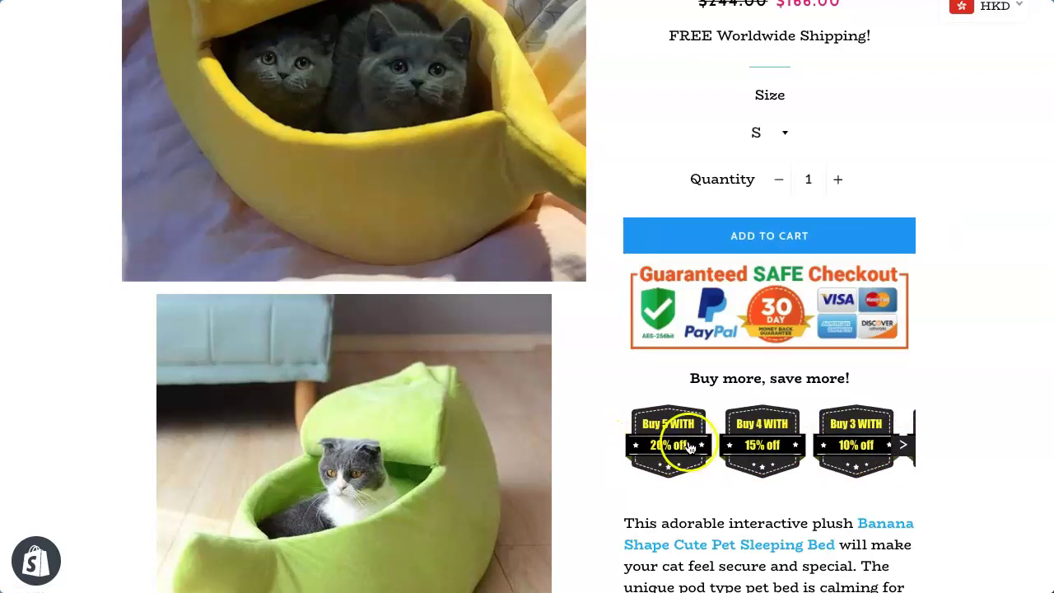
pyautogui.scroll(-1, 659, 445)
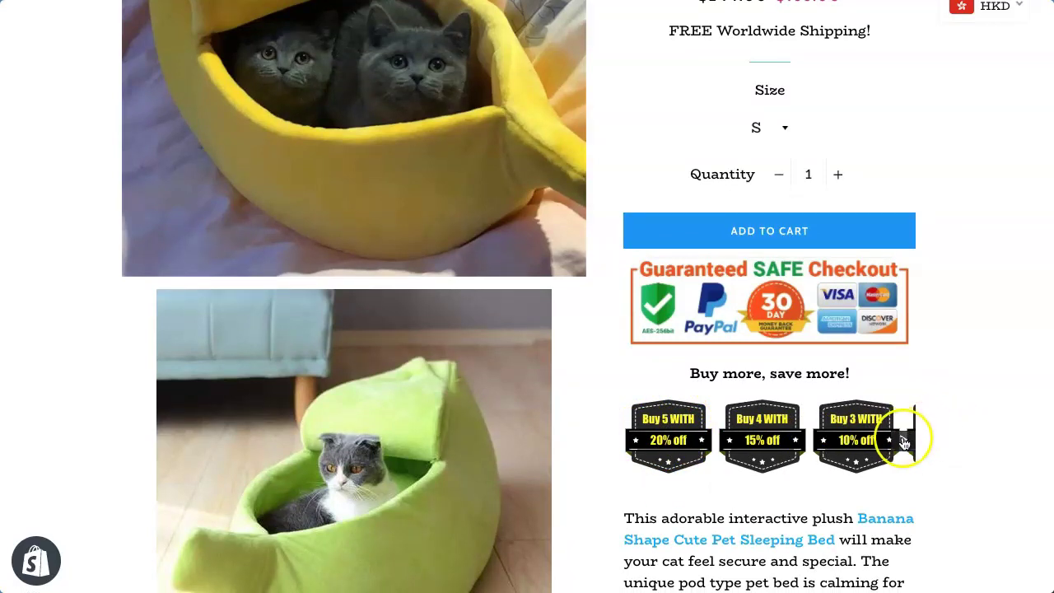
pyautogui.click(905, 444)
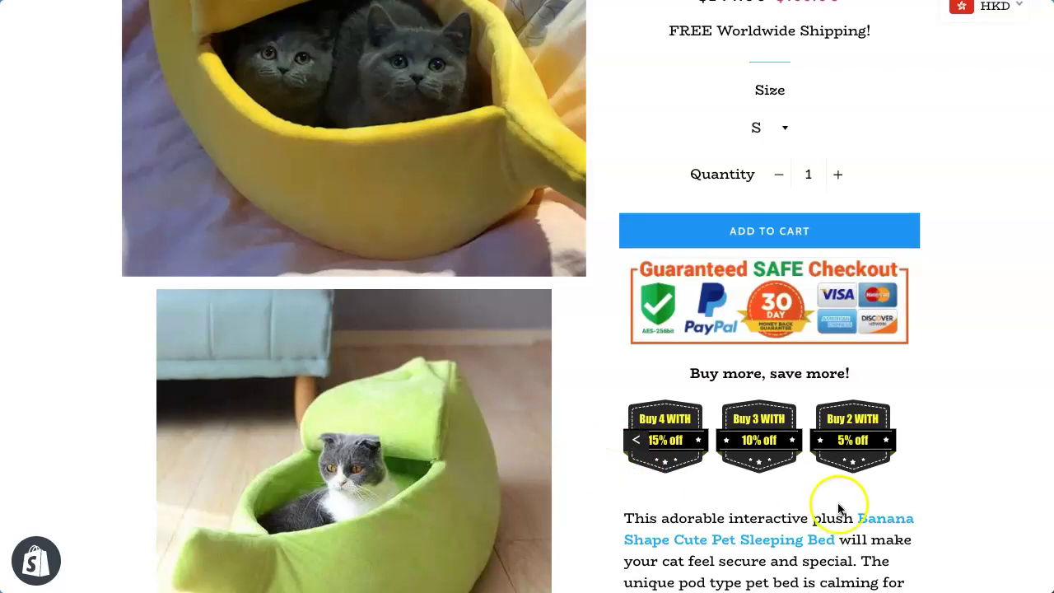
# Scroll through the rest of the banana pet bed page and jump back to the top
pyautogui.scroll(1, 934, 230)
pyautogui.scroll(1, 933, 224)
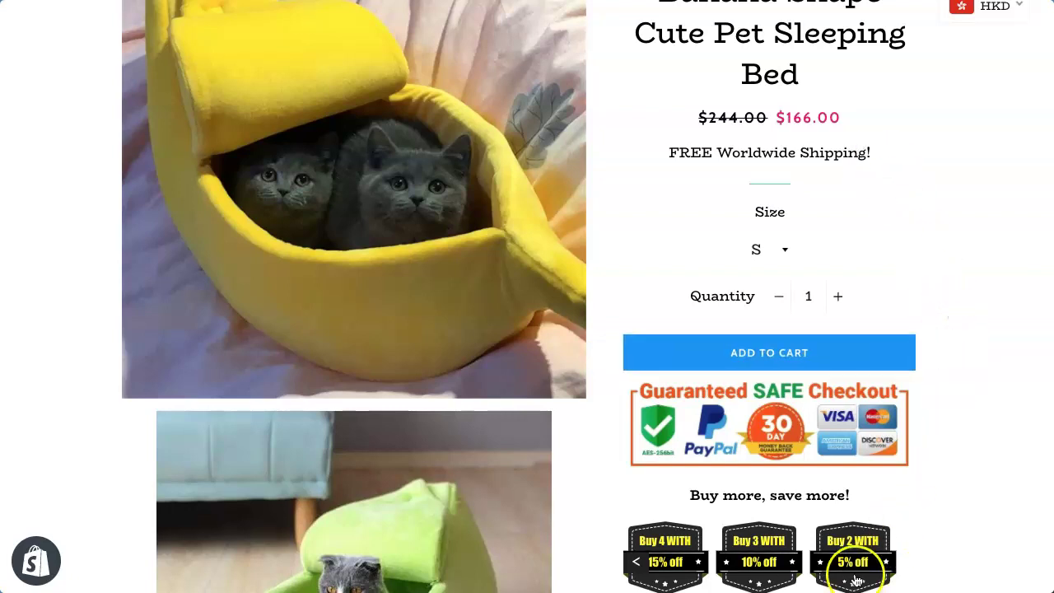
pyautogui.scroll(-2, 934, 531)
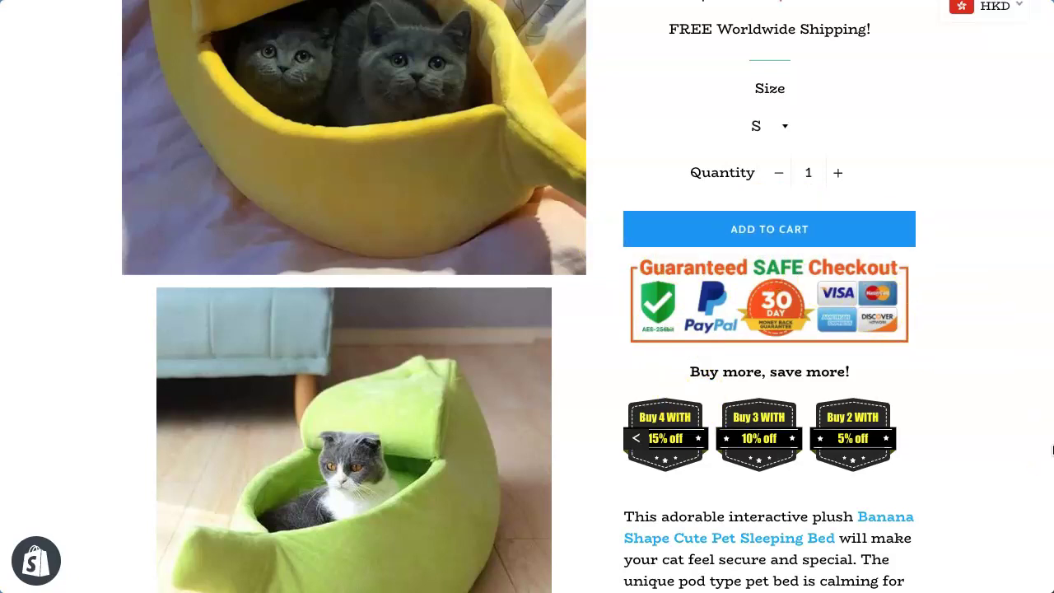
pyautogui.scroll(-4, 1006, 329)
pyautogui.scroll(1, 1008, 331)
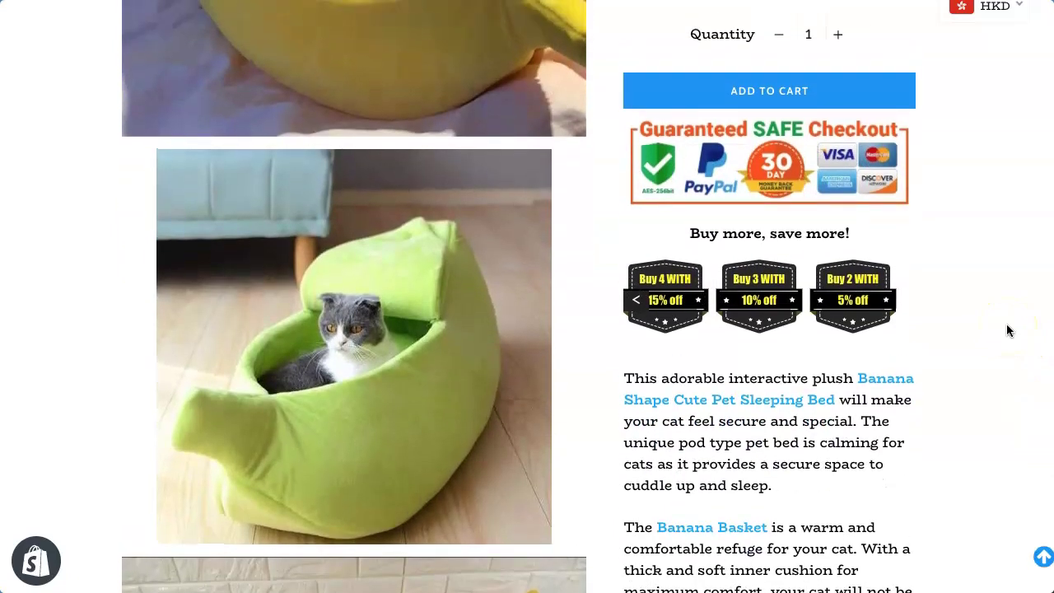
pyautogui.click(1043, 559)
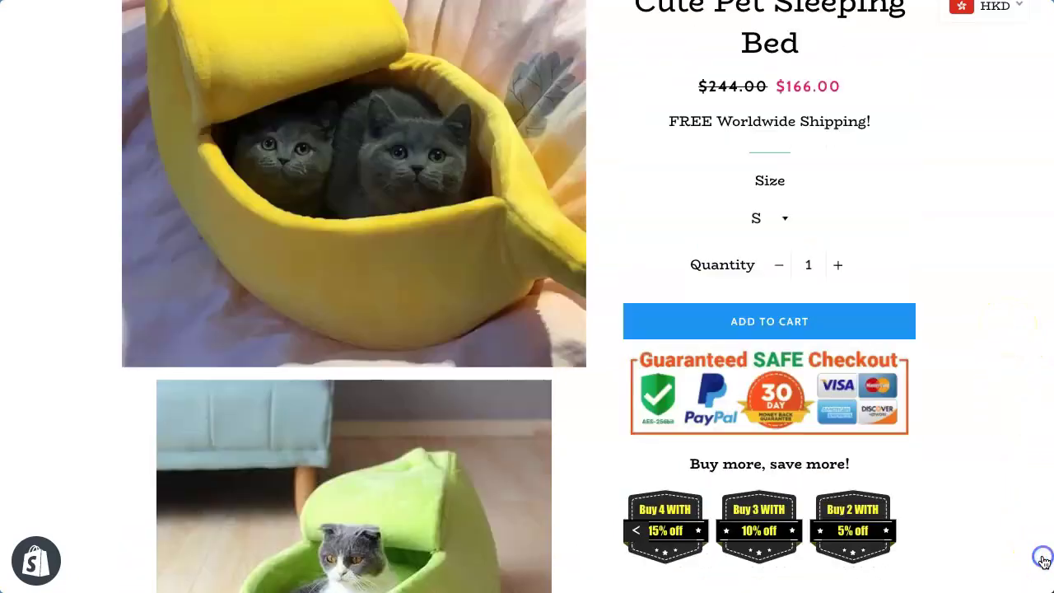
pyautogui.scroll(-15, 1028, 447)
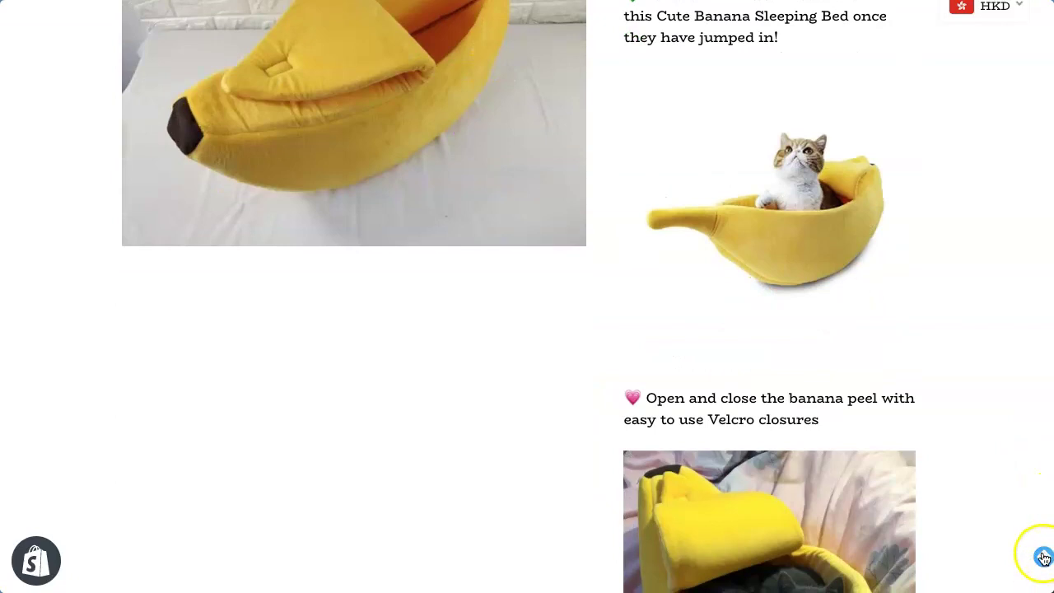
pyautogui.click(1043, 558)
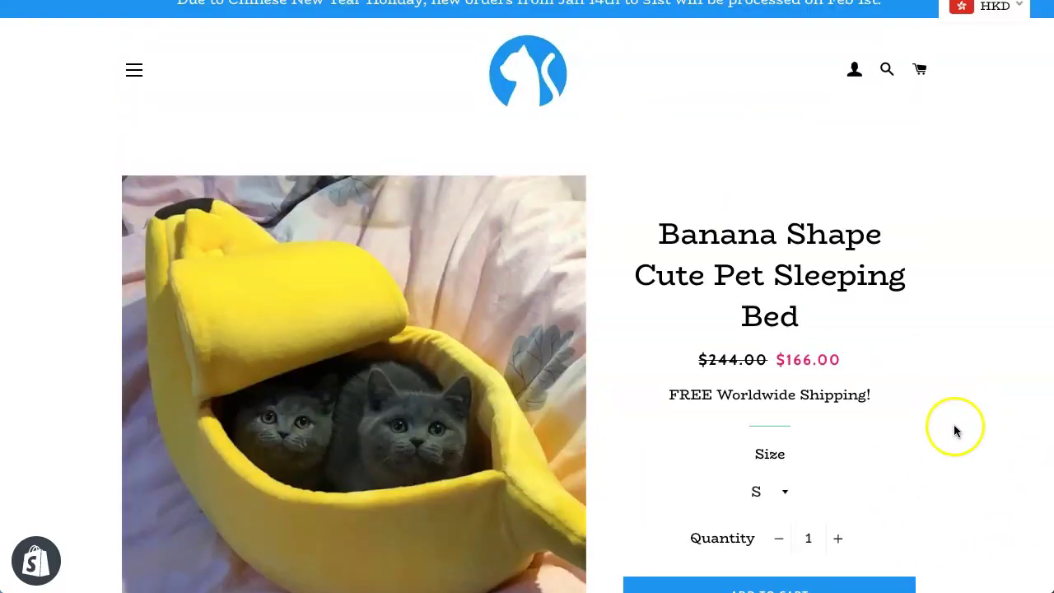
pyautogui.scroll(-5, 964, 357)
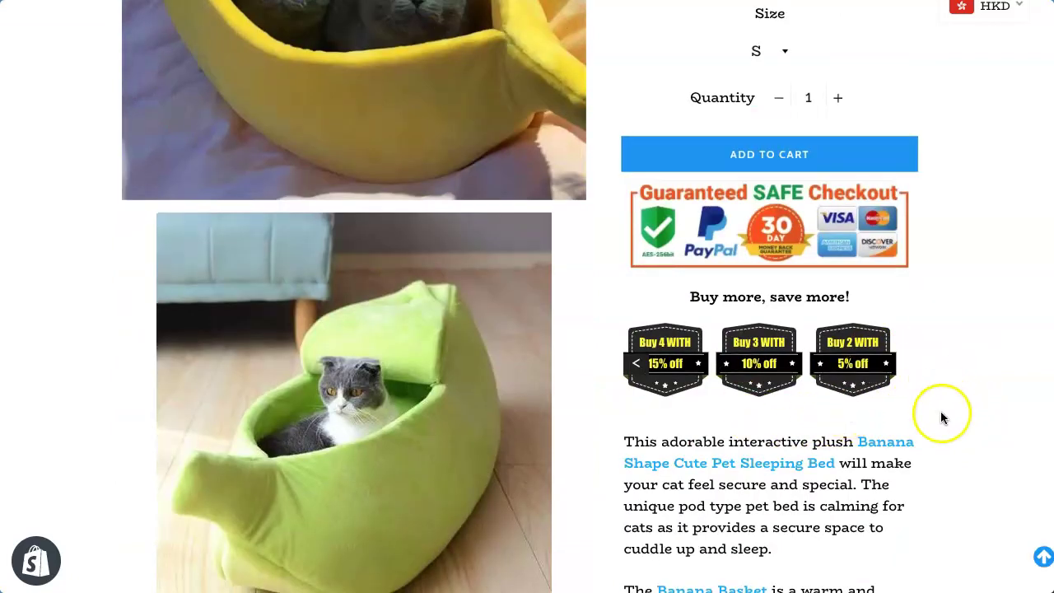
pyautogui.scroll(-1, 942, 418)
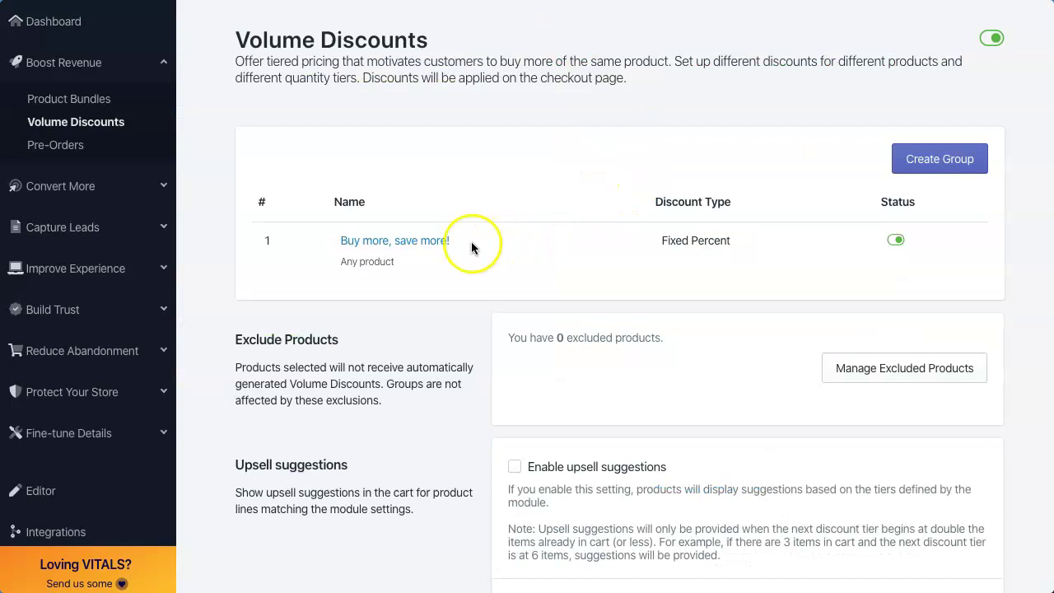
# Open the Buy more, save more! group and check its Percent discount type, leaving it unchanged
pyautogui.click(414, 243)
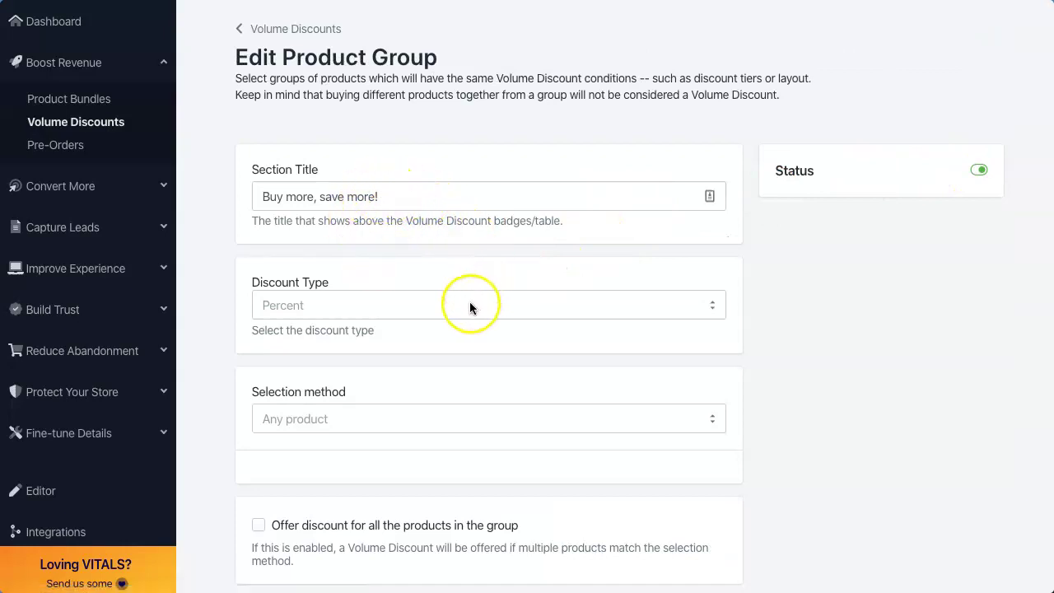
pyautogui.scroll(-1, 412, 300)
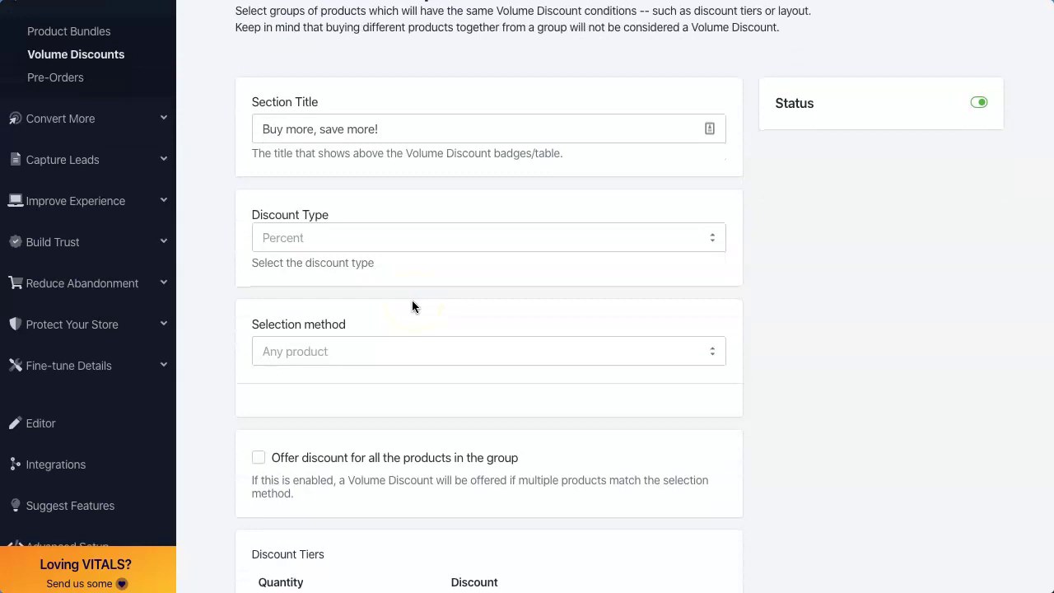
pyautogui.click(406, 237)
pyautogui.click(814, 274)
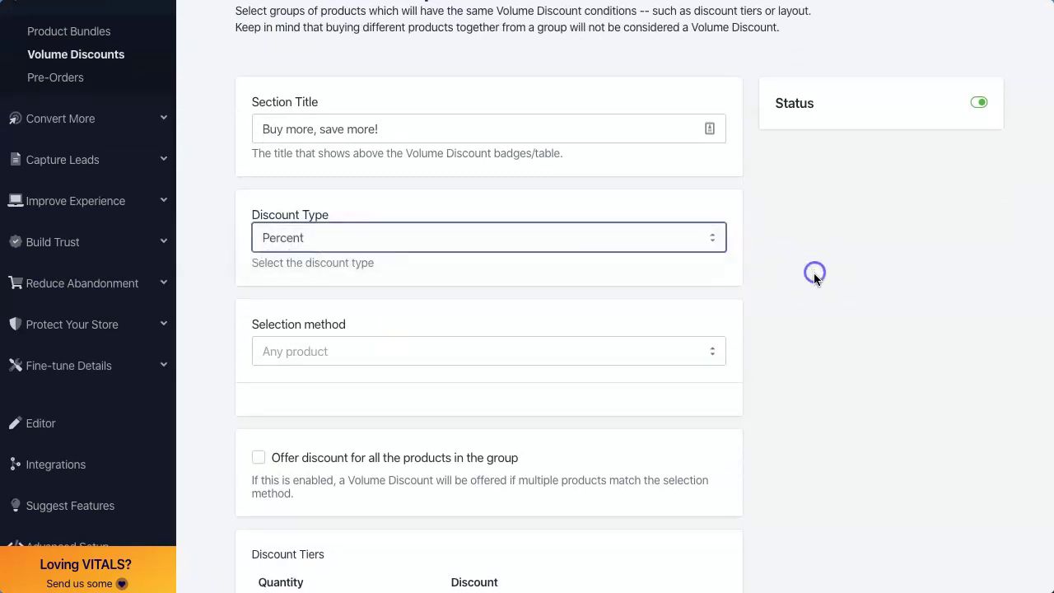
# Review the selection method, keeping Any product, and the 2–5 item discount tiers
pyautogui.scroll(-2, 609, 400)
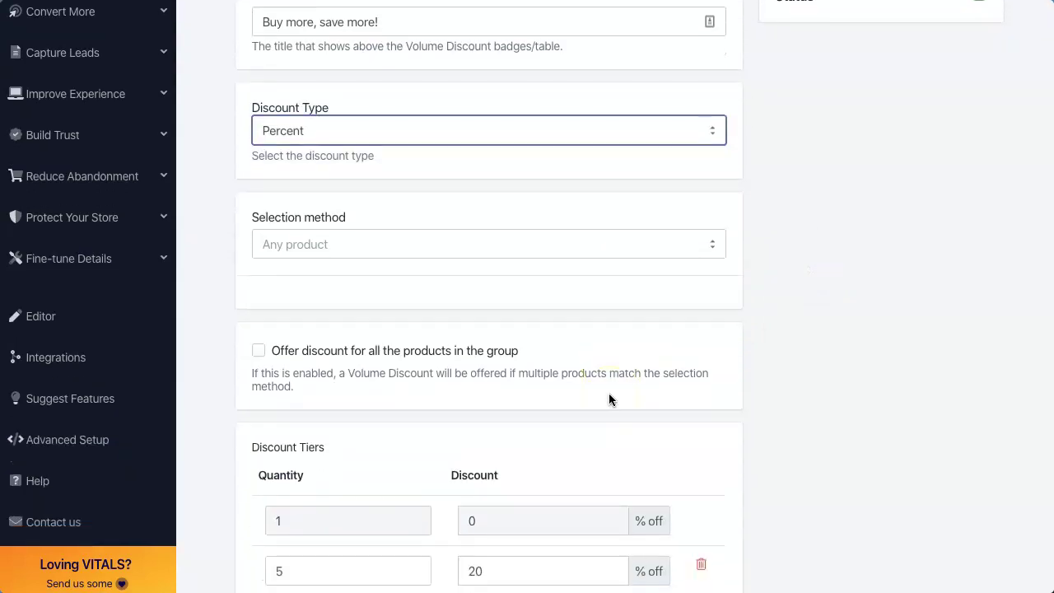
pyautogui.scroll(-3, 601, 344)
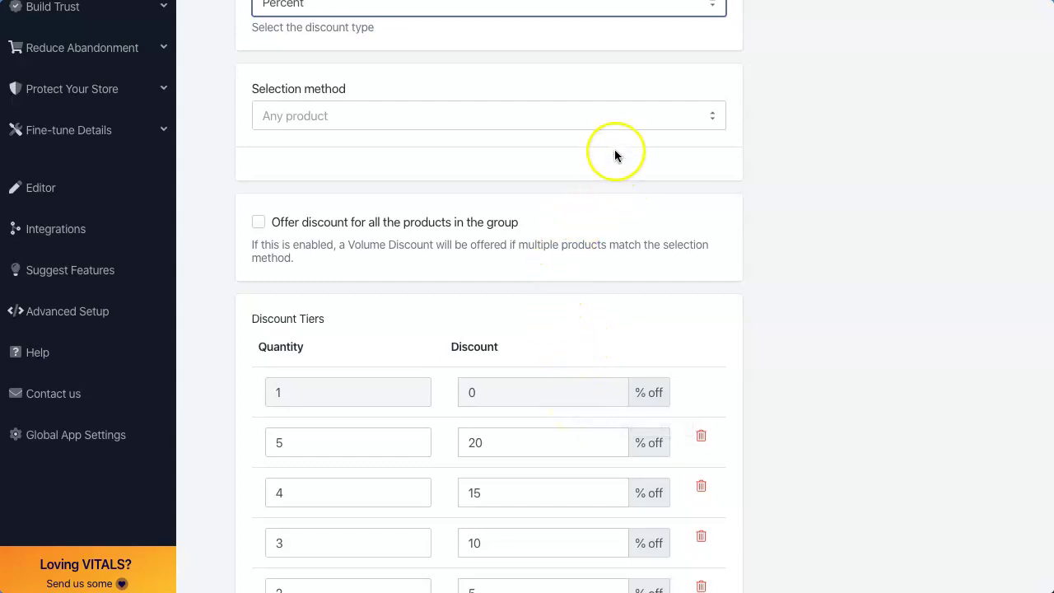
pyautogui.click(606, 116)
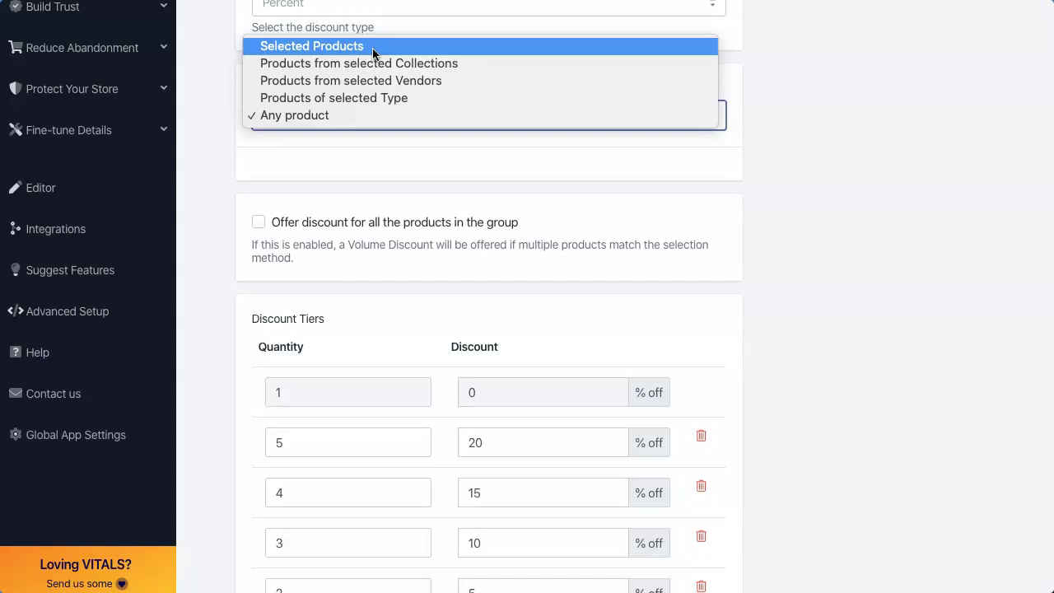
pyautogui.click(816, 258)
pyautogui.scroll(-2, 814, 260)
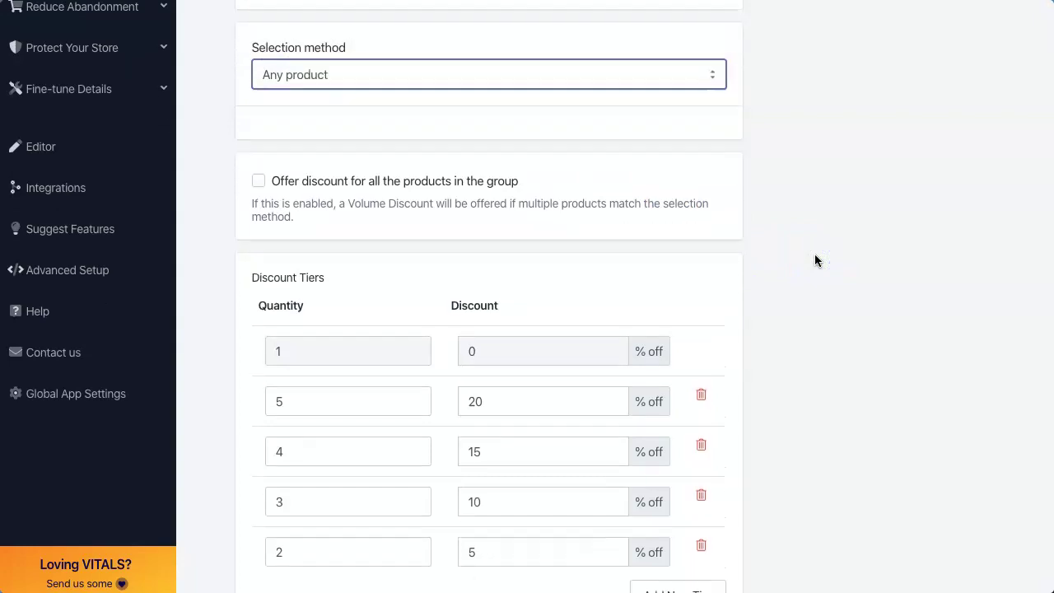
pyautogui.click(326, 263)
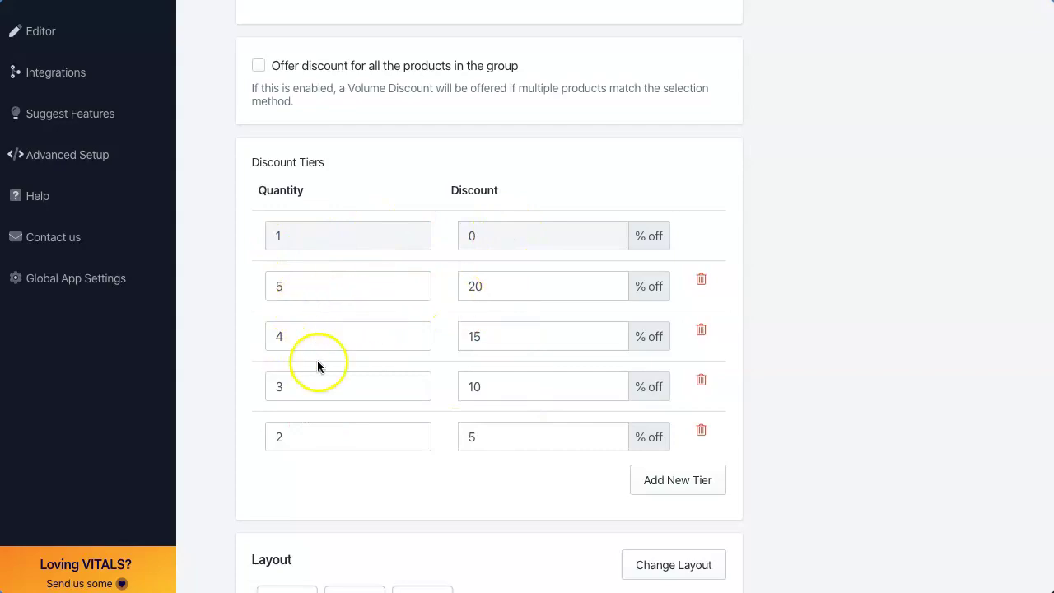
# Browse discount badge Layouts #1–#9 in the Layout section, then return to the top of the editor
pyautogui.scroll(-3, 423, 388)
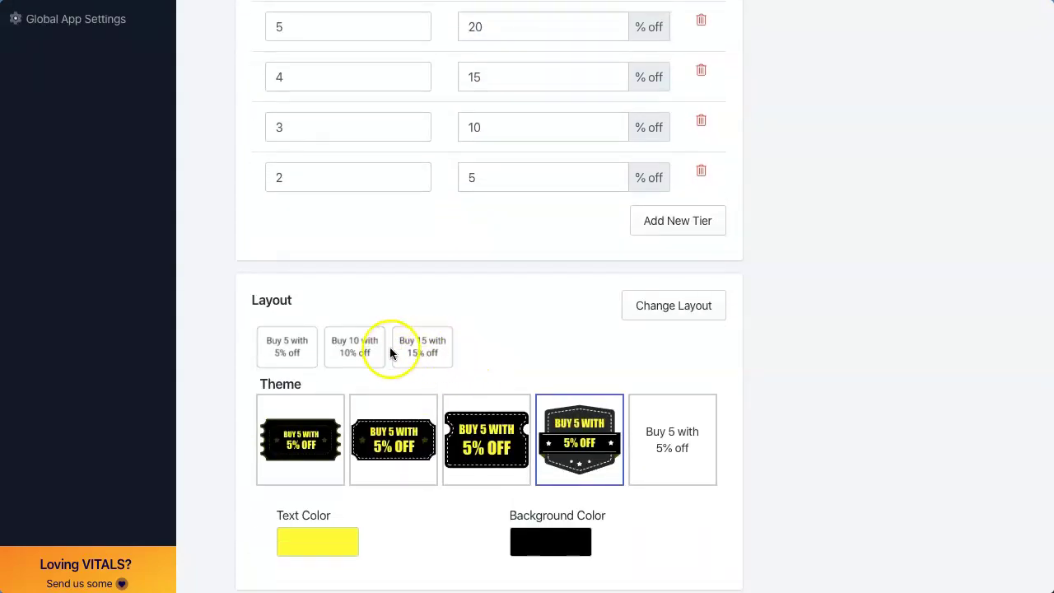
pyautogui.scroll(-2, 495, 345)
pyautogui.scroll(-2, 495, 350)
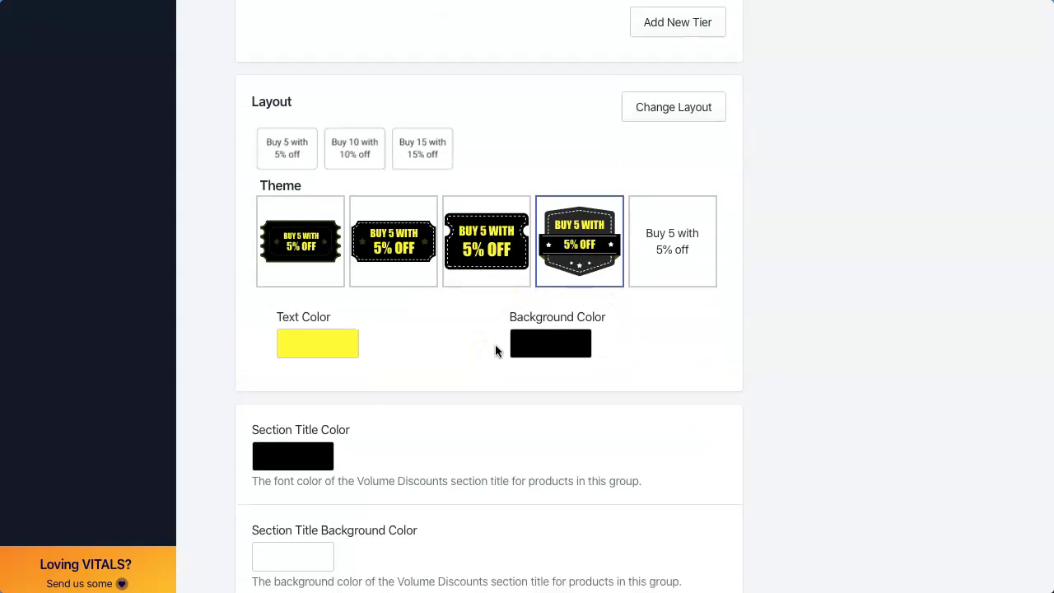
pyautogui.scroll(3, 497, 350)
pyautogui.scroll(1, 495, 350)
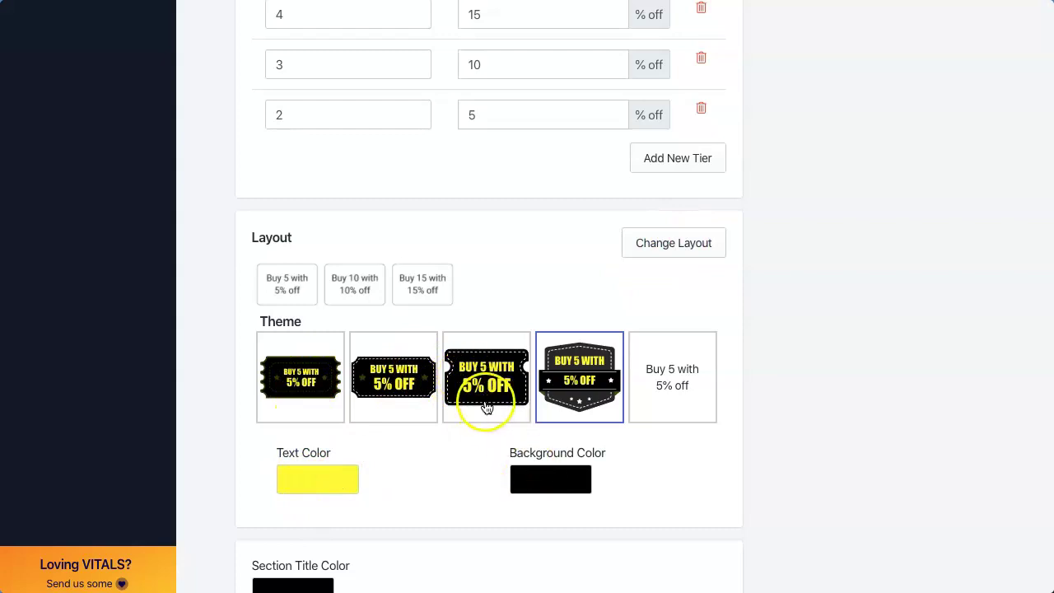
pyautogui.click(695, 241)
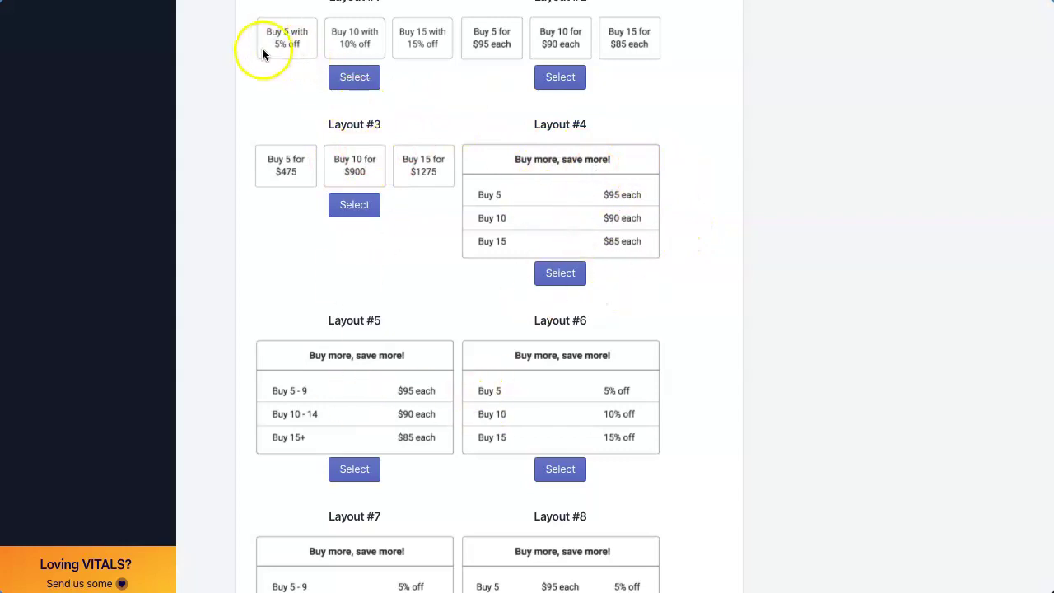
pyautogui.scroll(-3, 535, 272)
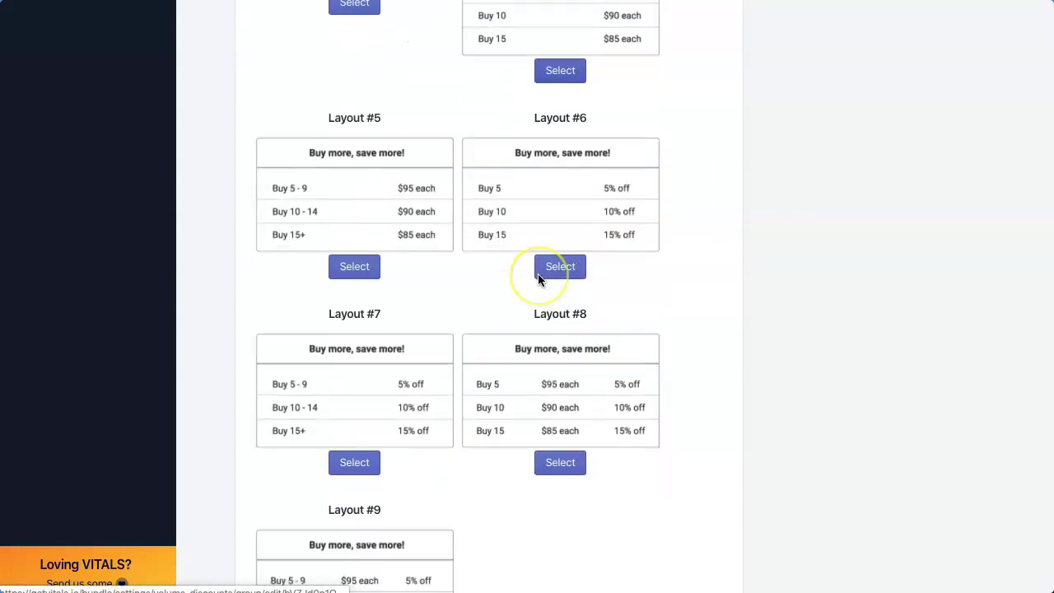
pyautogui.scroll(12, 540, 280)
pyautogui.scroll(5, 538, 280)
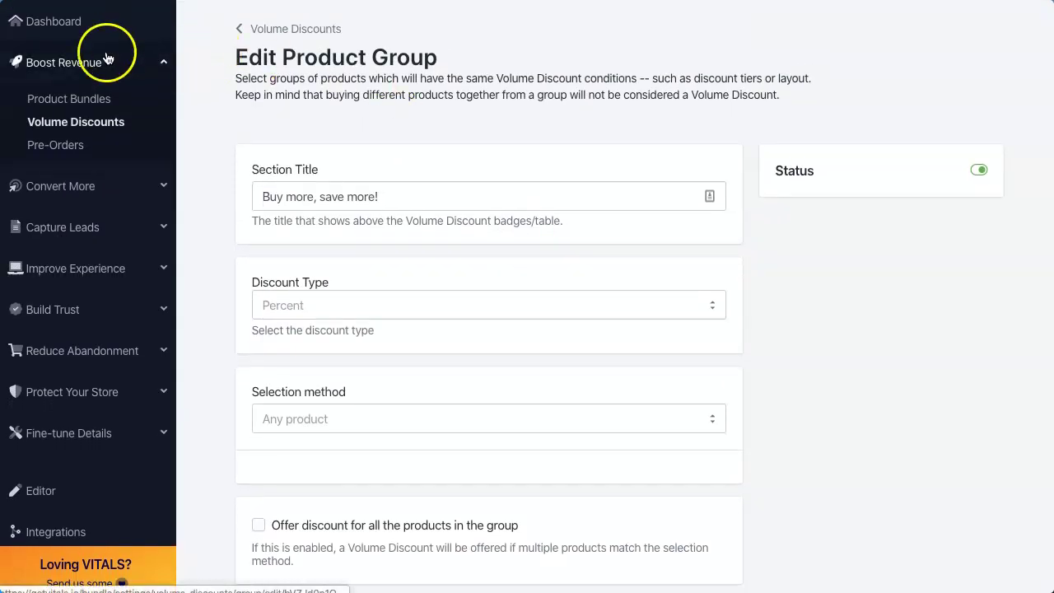
# Return to the VITALS dashboard and open Product Bundles under Boost your revenue
pyautogui.click(63, 31)
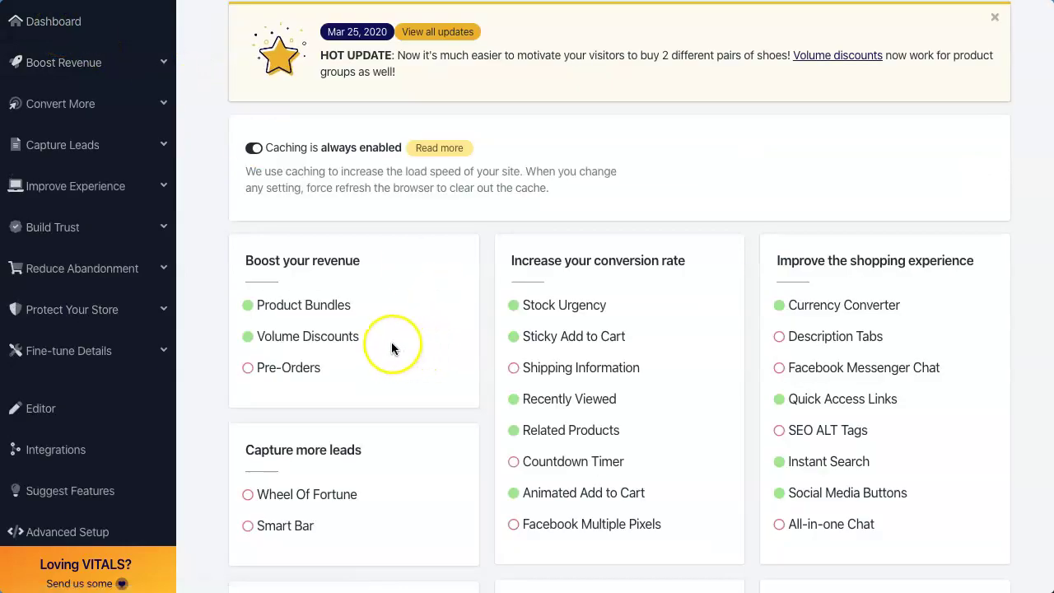
pyautogui.click(333, 315)
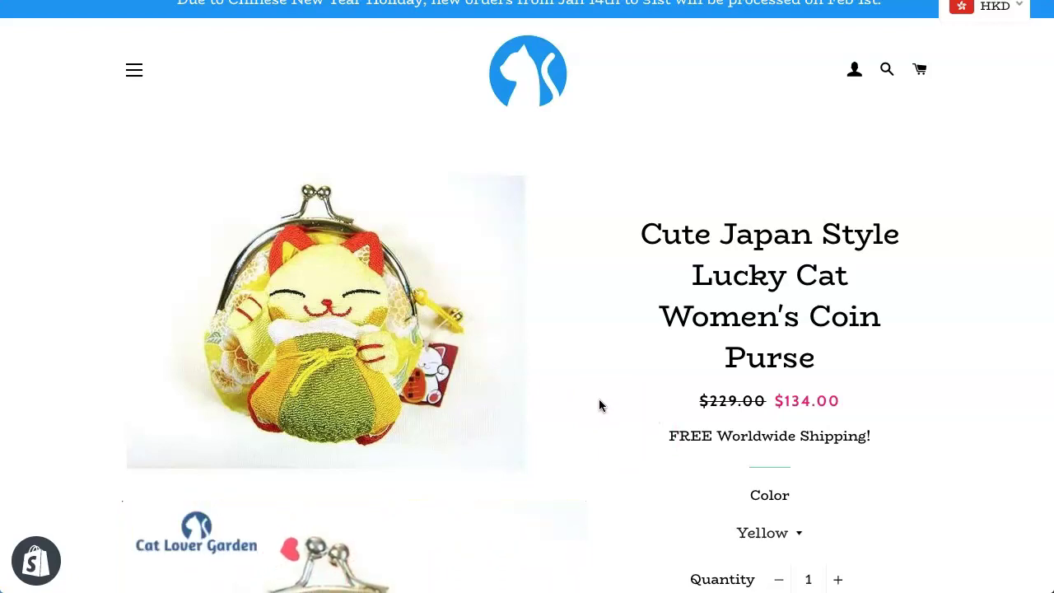
pyautogui.click(602, 405)
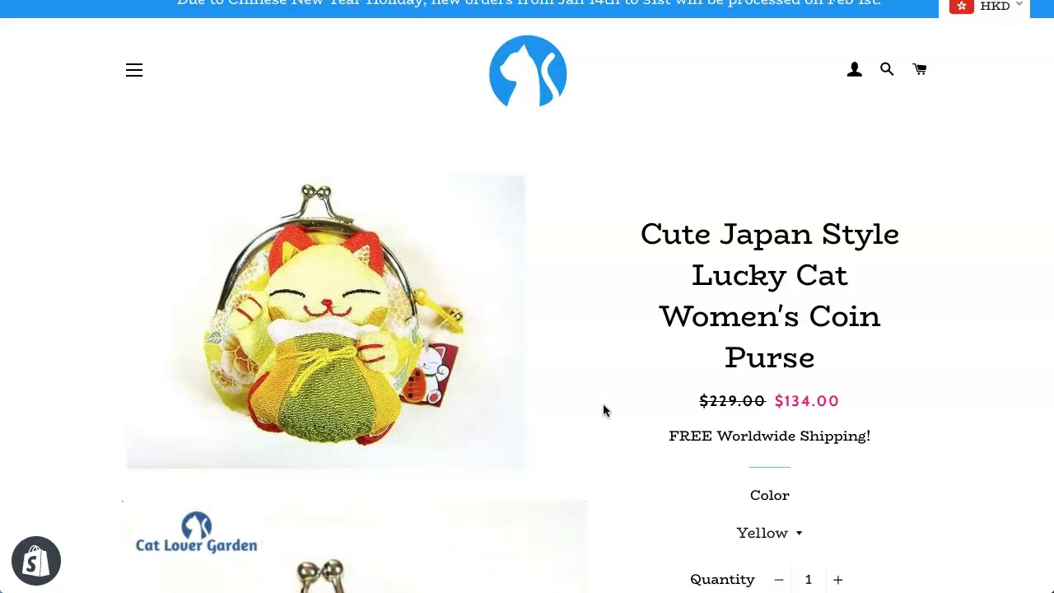
pyautogui.scroll(-3, 603, 410)
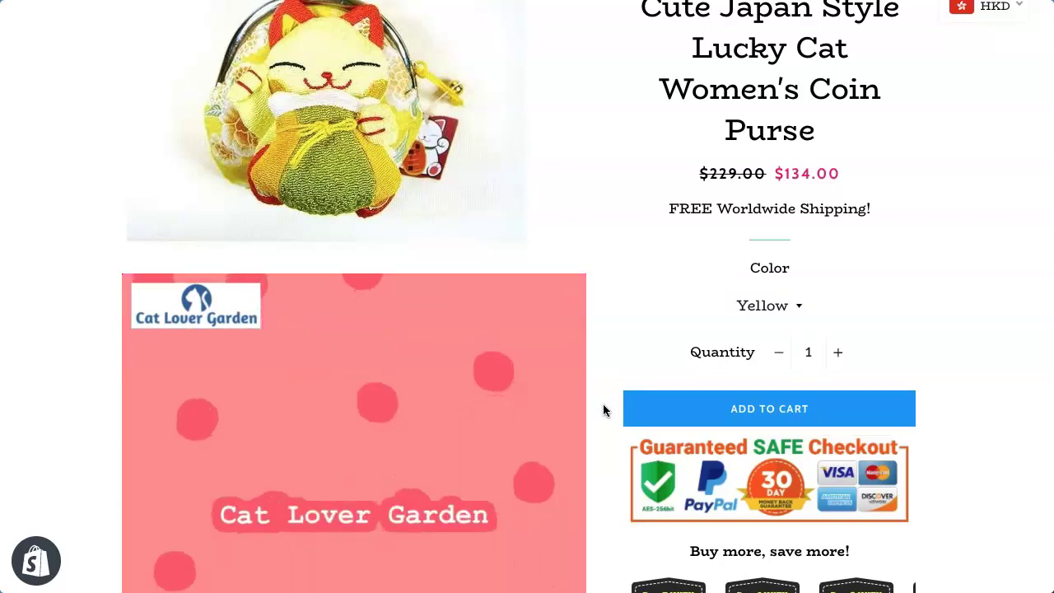
pyautogui.scroll(-3, 603, 409)
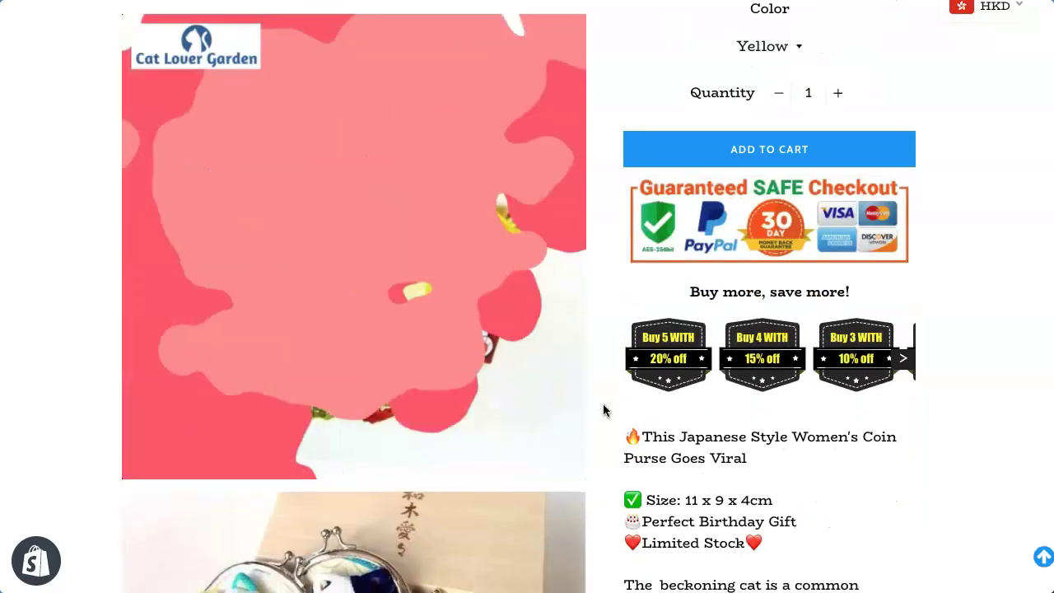
pyautogui.scroll(-6, 602, 409)
pyautogui.scroll(1, 603, 409)
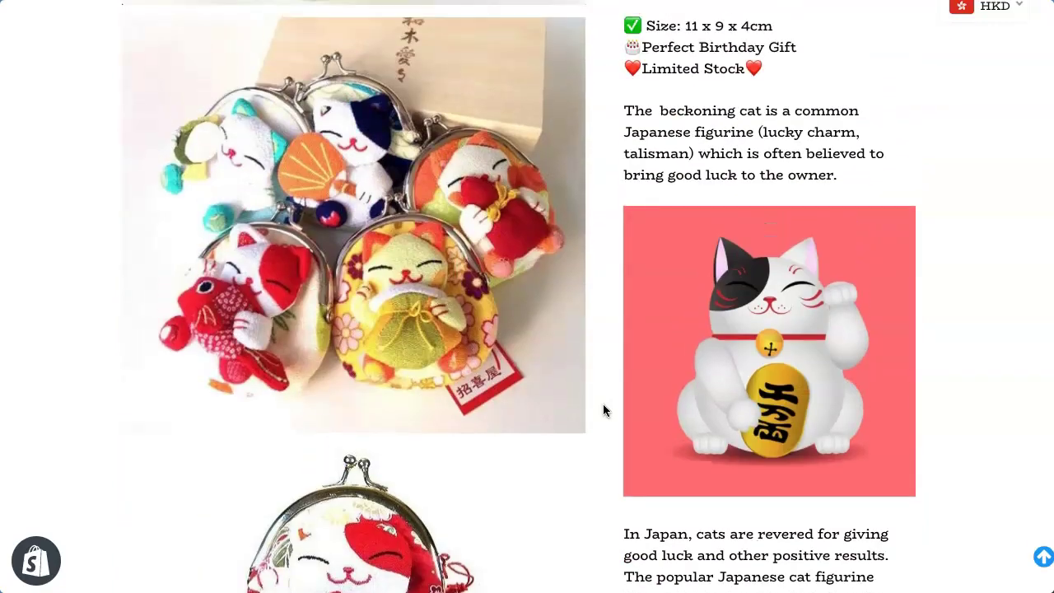
pyautogui.scroll(-6, 602, 409)
pyautogui.scroll(10, 603, 409)
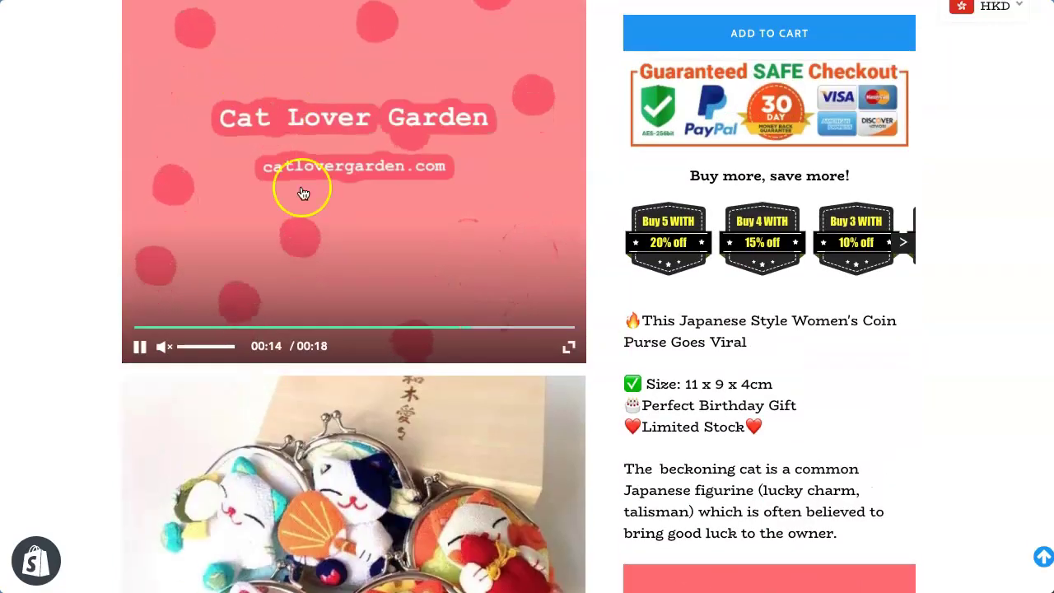
pyautogui.scroll(2, 407, 191)
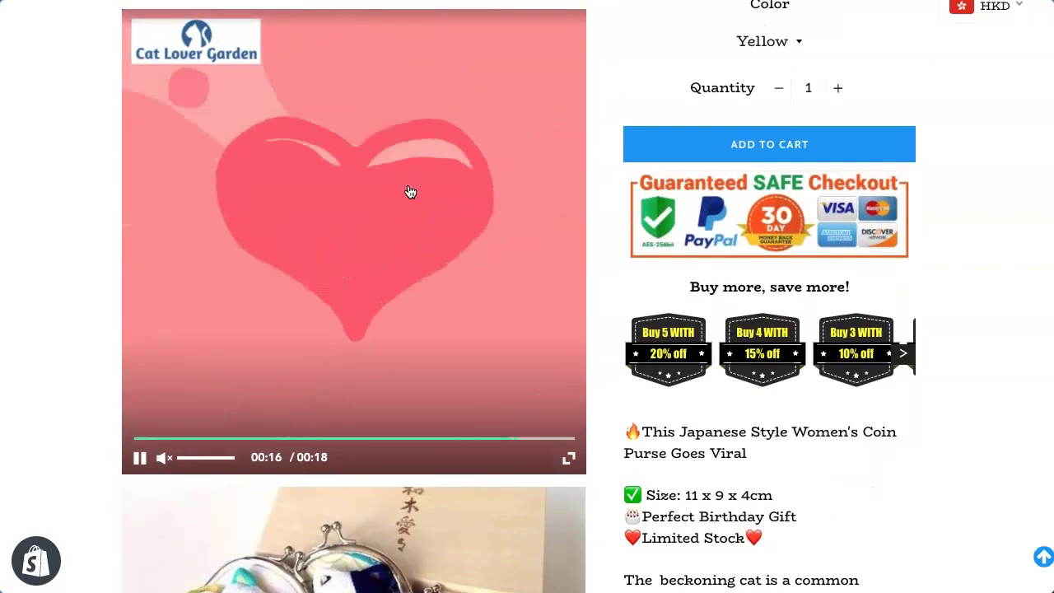
pyautogui.scroll(-12, 410, 191)
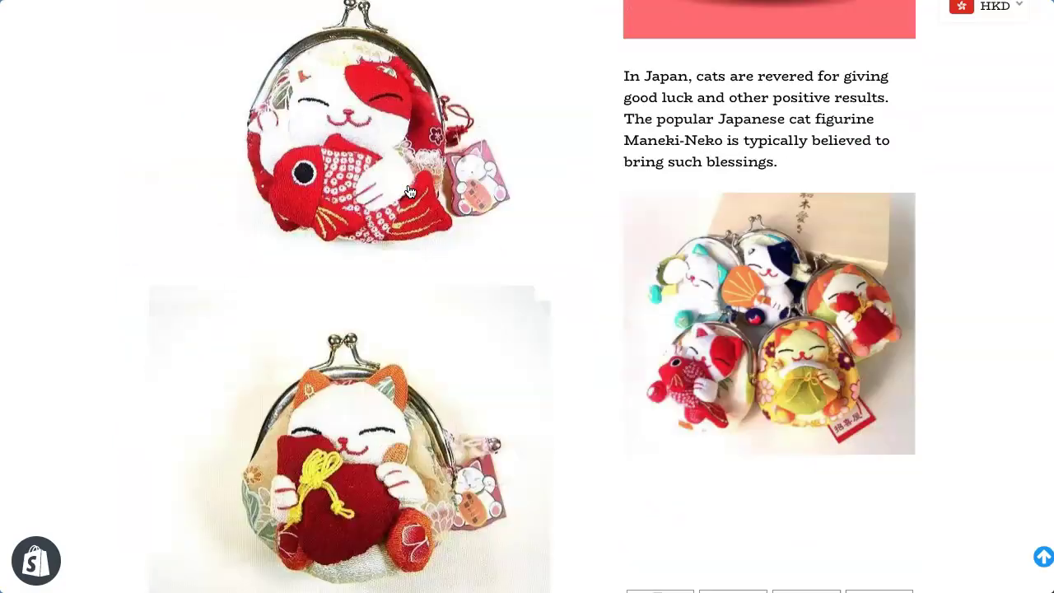
pyautogui.scroll(-15, 410, 192)
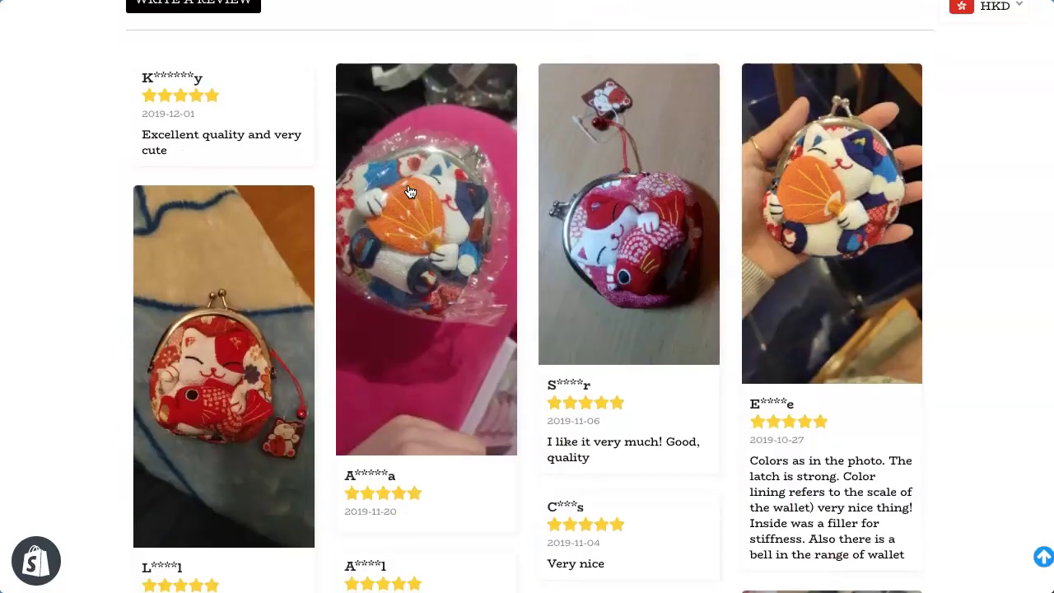
pyautogui.scroll(2, 410, 192)
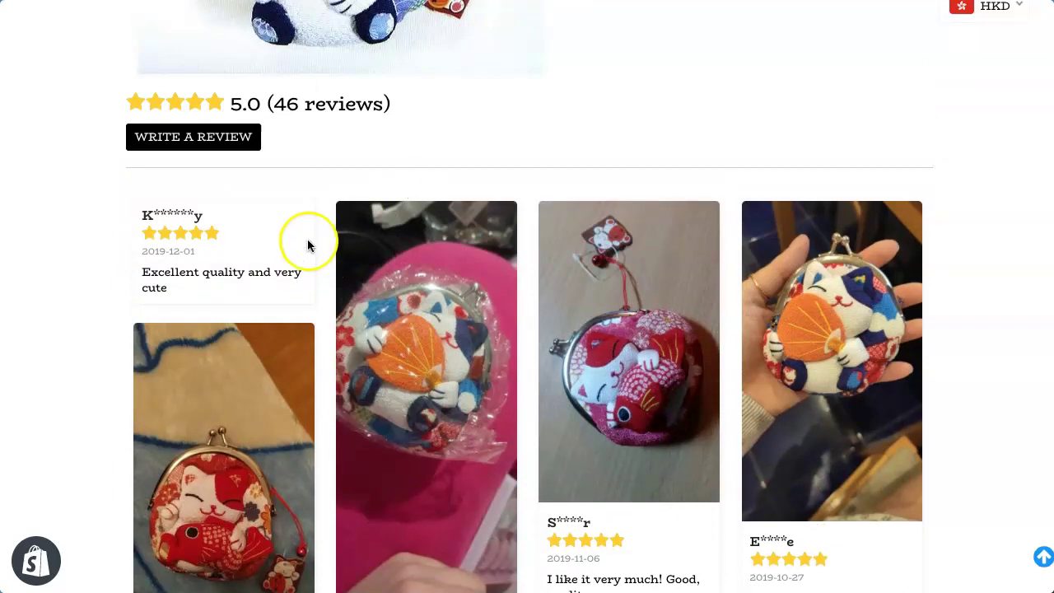
pyautogui.scroll(1, 360, 289)
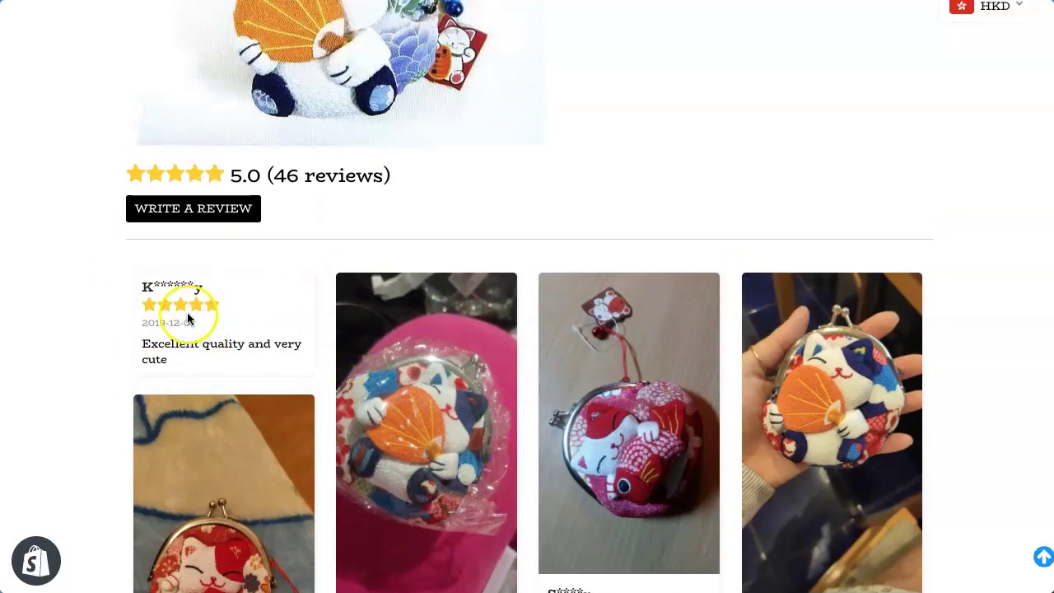
pyautogui.scroll(-2, 444, 419)
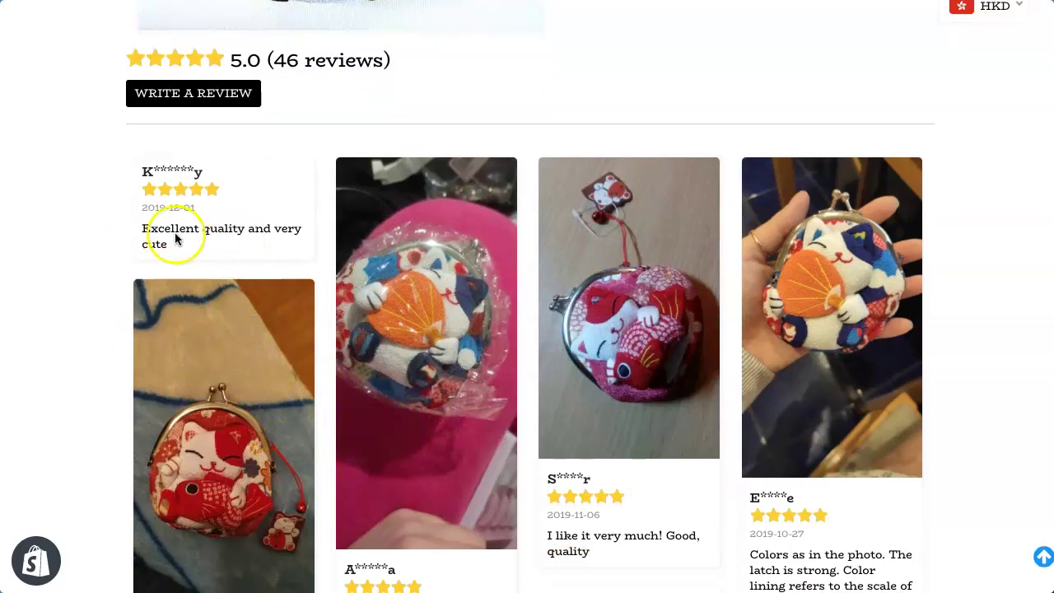
pyautogui.scroll(-2, 239, 139)
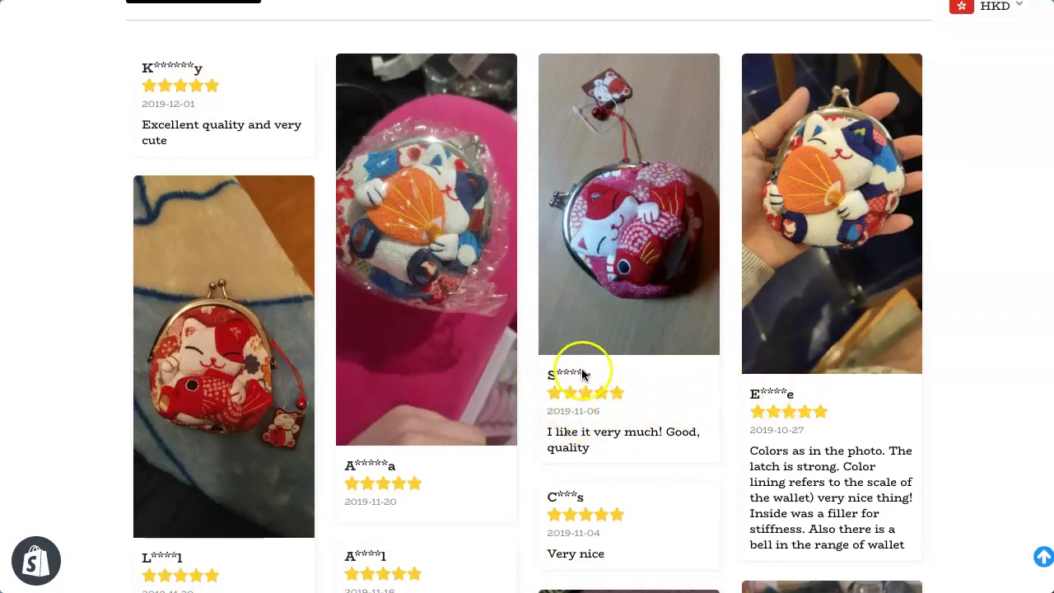
pyautogui.scroll(-3, 593, 369)
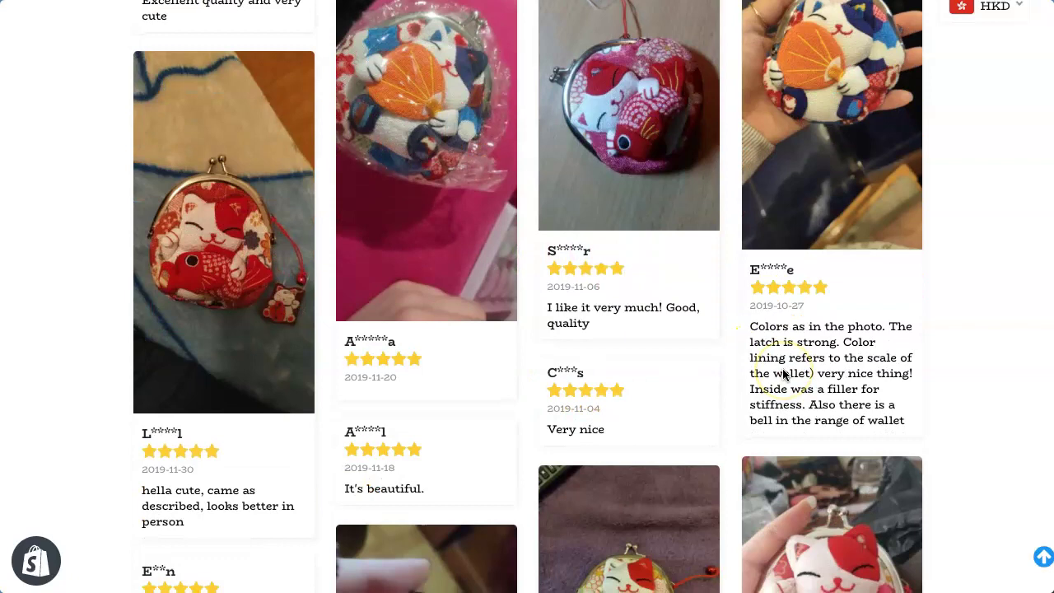
pyautogui.scroll(-4, 784, 375)
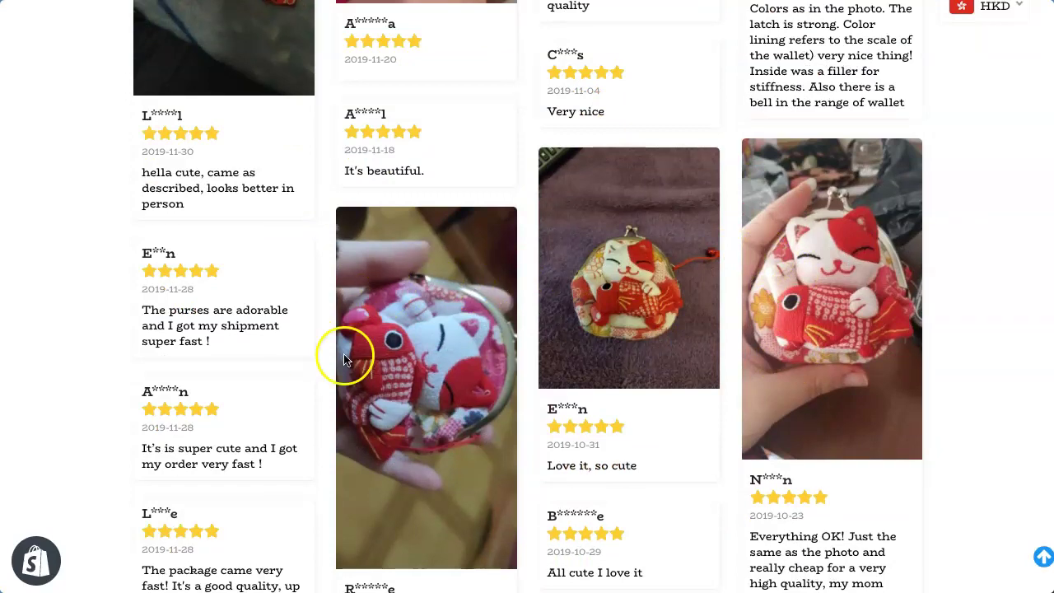
pyautogui.scroll(-5, 396, 349)
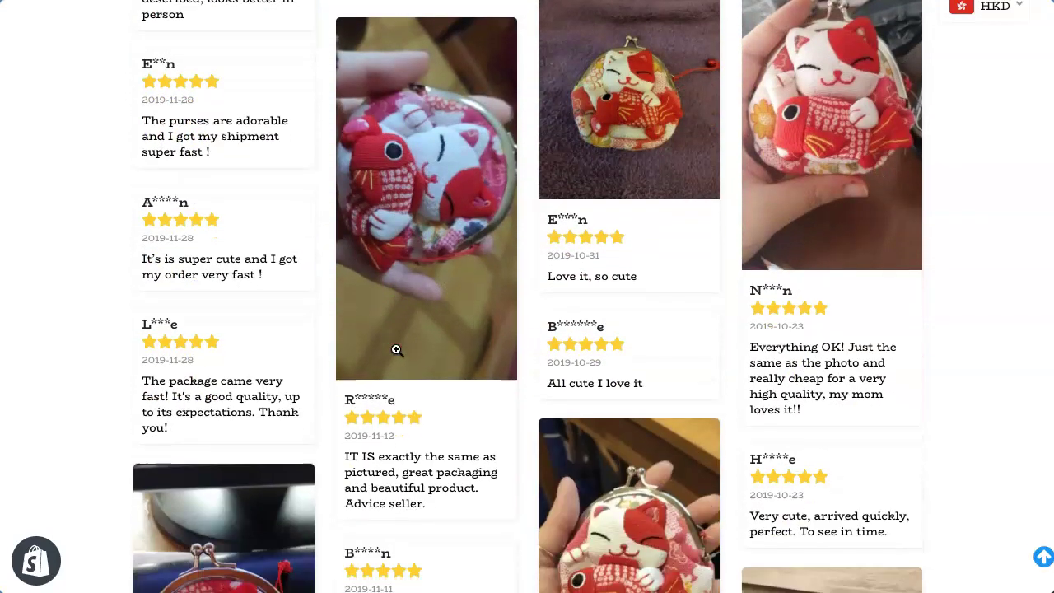
pyautogui.scroll(-4, 396, 349)
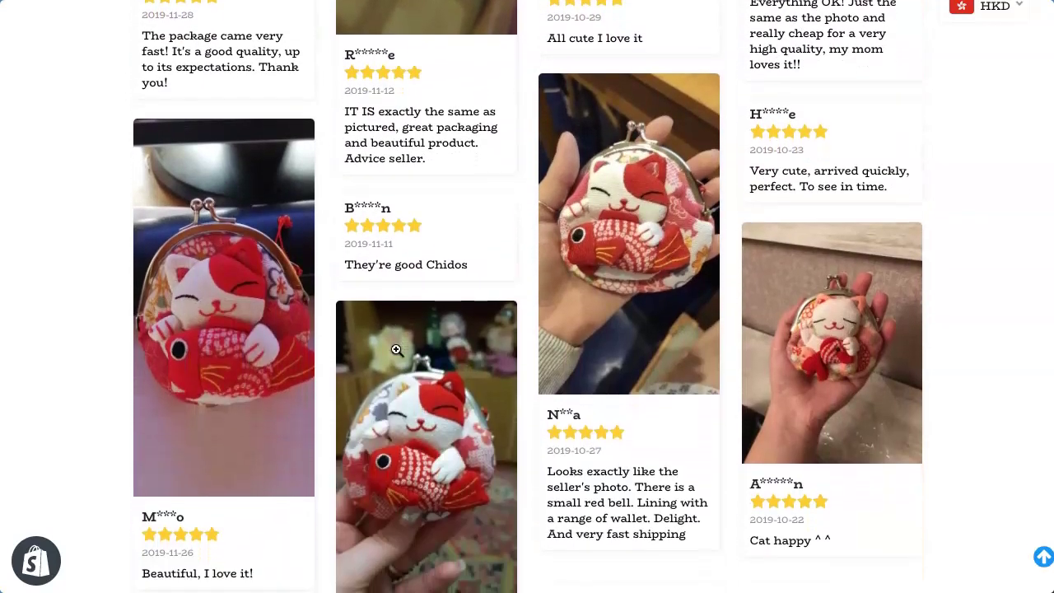
pyautogui.scroll(-5, 396, 325)
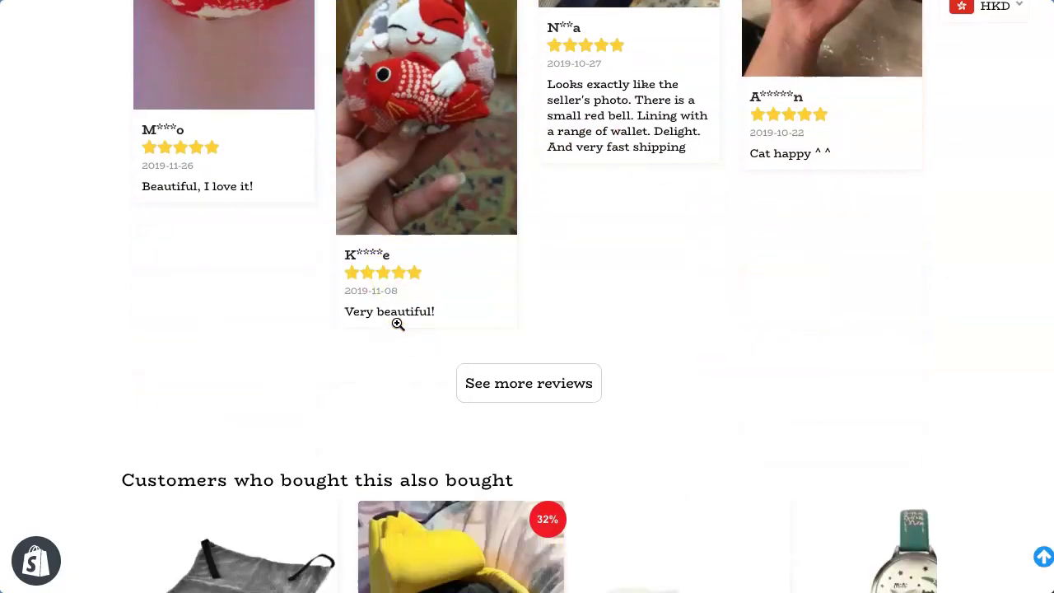
pyautogui.scroll(-4, 396, 323)
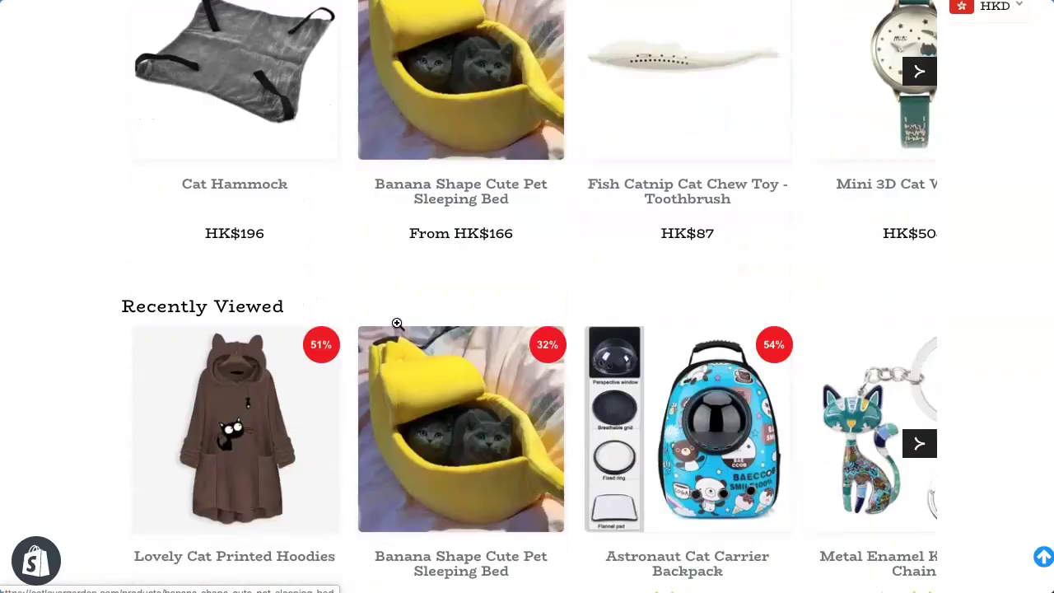
pyautogui.scroll(-3, 396, 323)
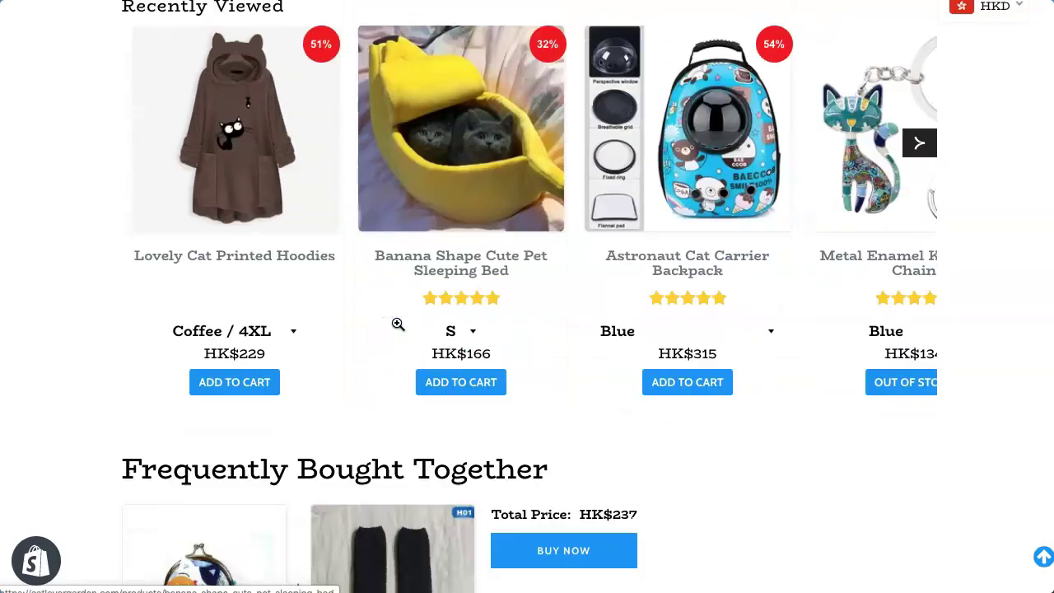
pyautogui.scroll(3, 397, 322)
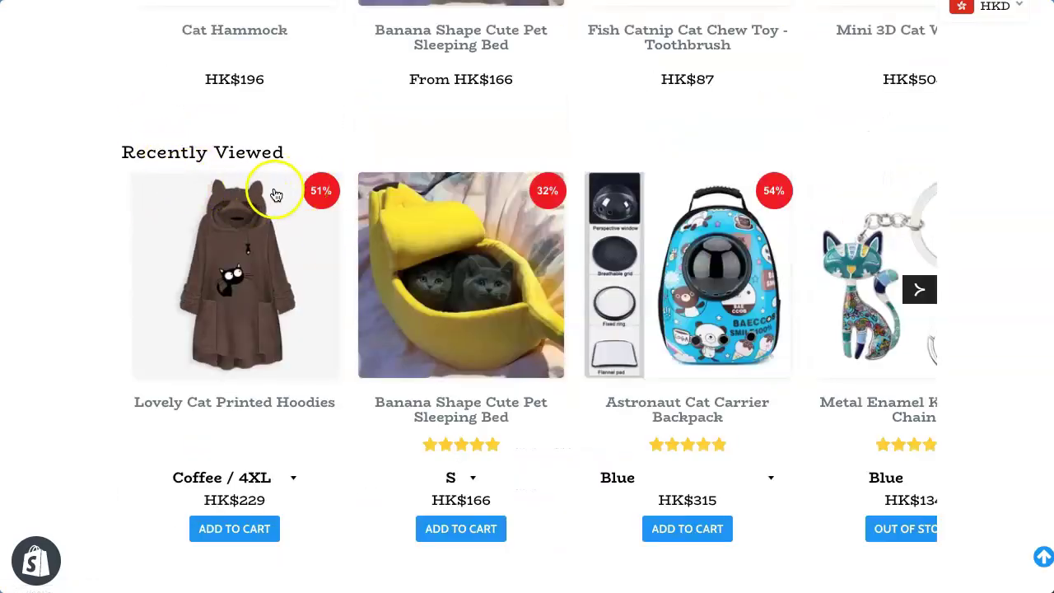
pyautogui.scroll(3, 276, 203)
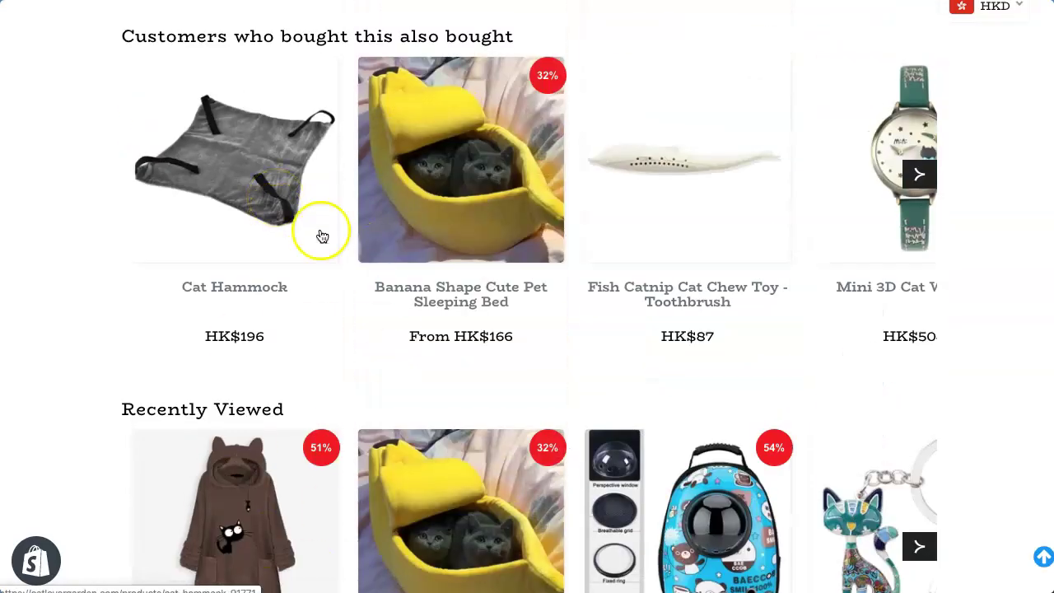
pyautogui.scroll(2, 299, 134)
pyautogui.scroll(-1, 299, 138)
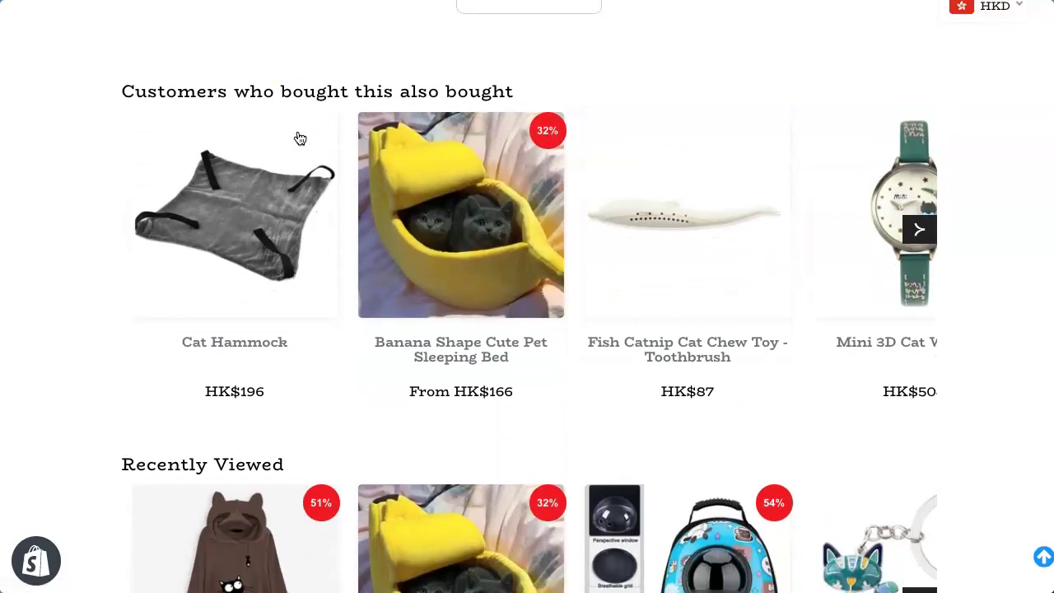
pyautogui.scroll(-7, 551, 289)
# Add the Blue lucky cat coin purse ($134) and Black fleece socks ($103) bundle to the cart
pyautogui.click(358, 394)
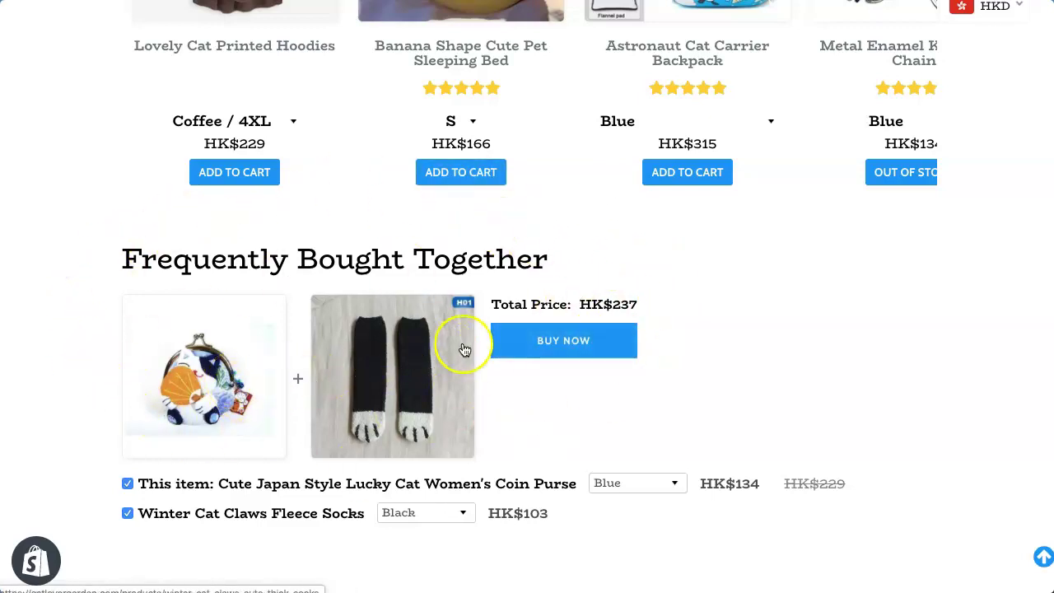
pyautogui.click(557, 349)
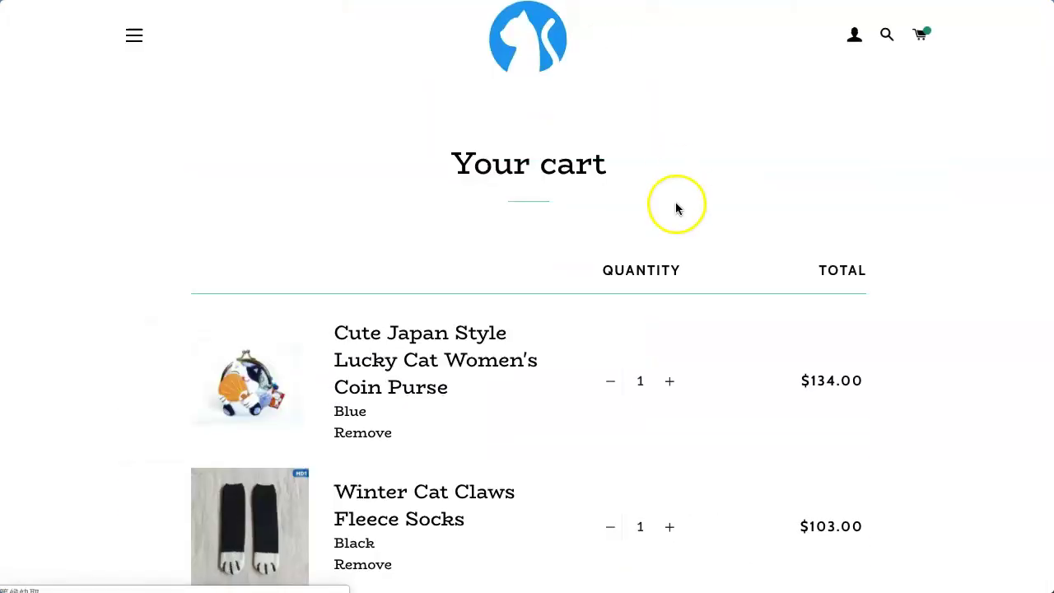
pyautogui.scroll(-3, 675, 205)
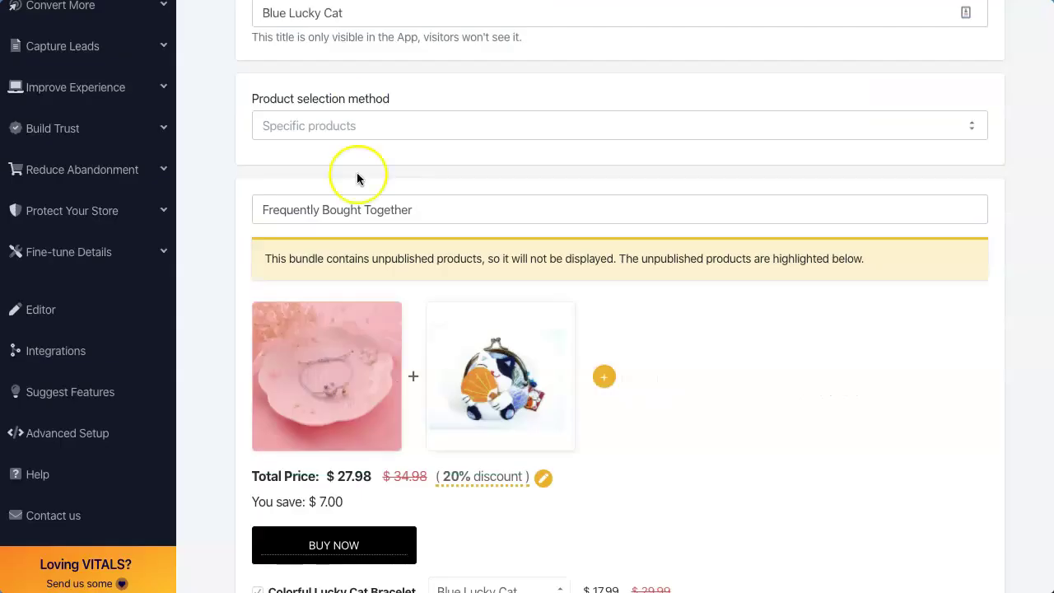
# Reopen the Pink Lucky Cat bundle and leave its product selection method as Specific products
pyautogui.scroll(3, 216, 142)
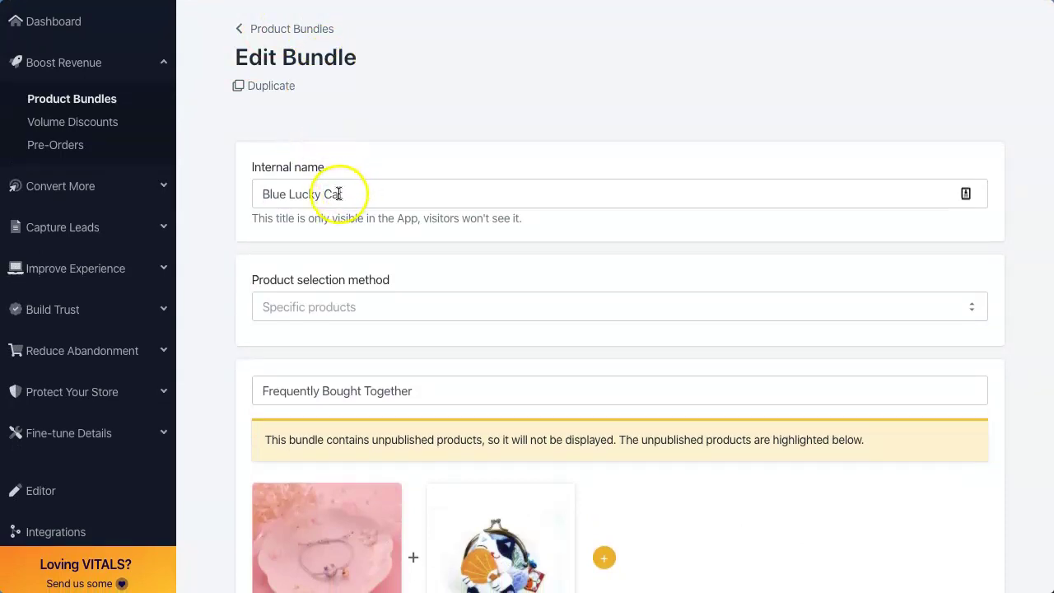
pyautogui.click(239, 28)
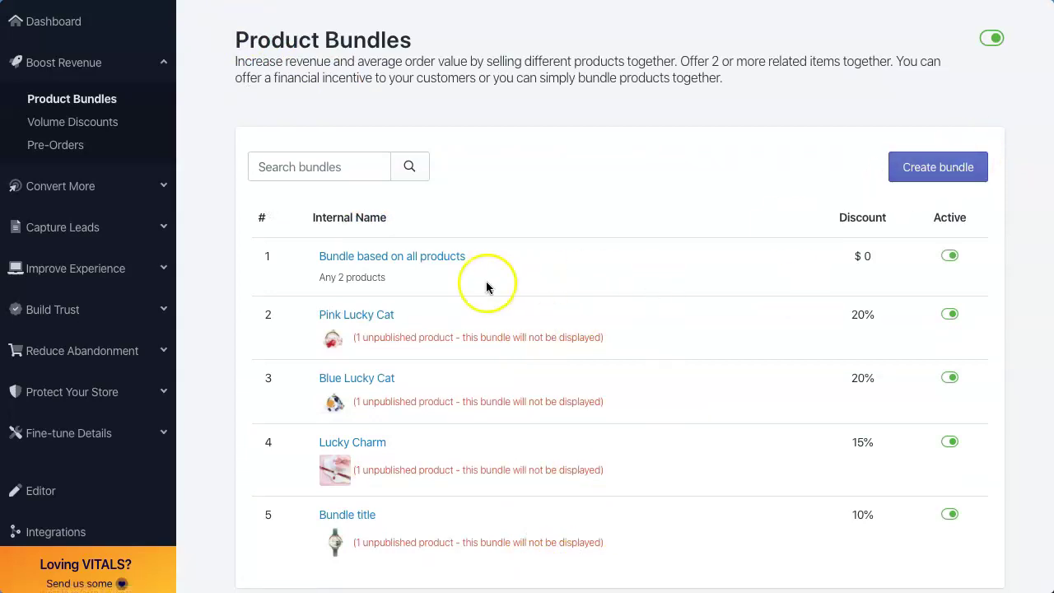
pyautogui.click(368, 316)
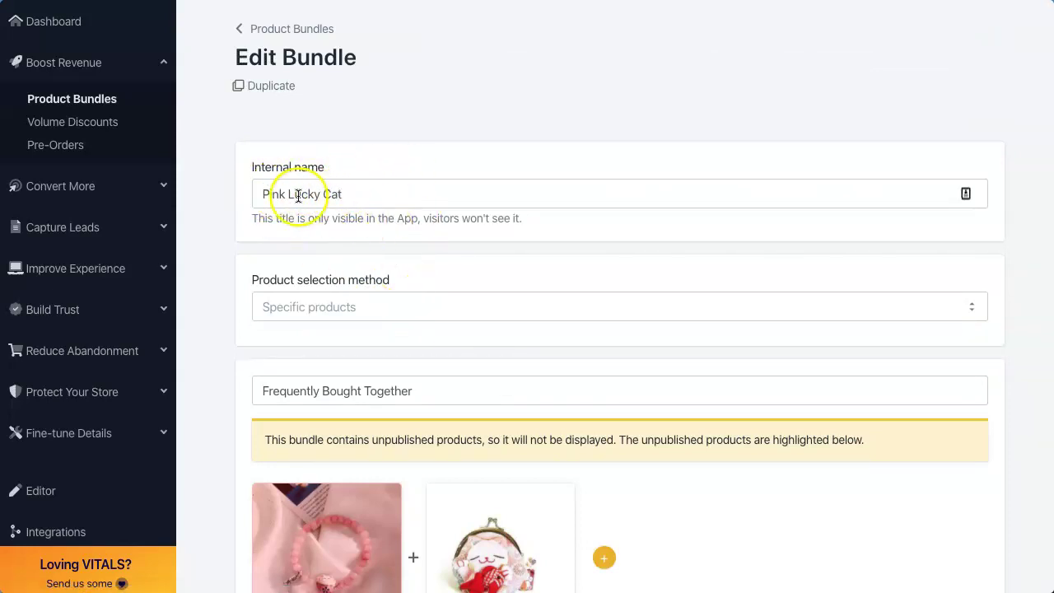
pyautogui.click(450, 307)
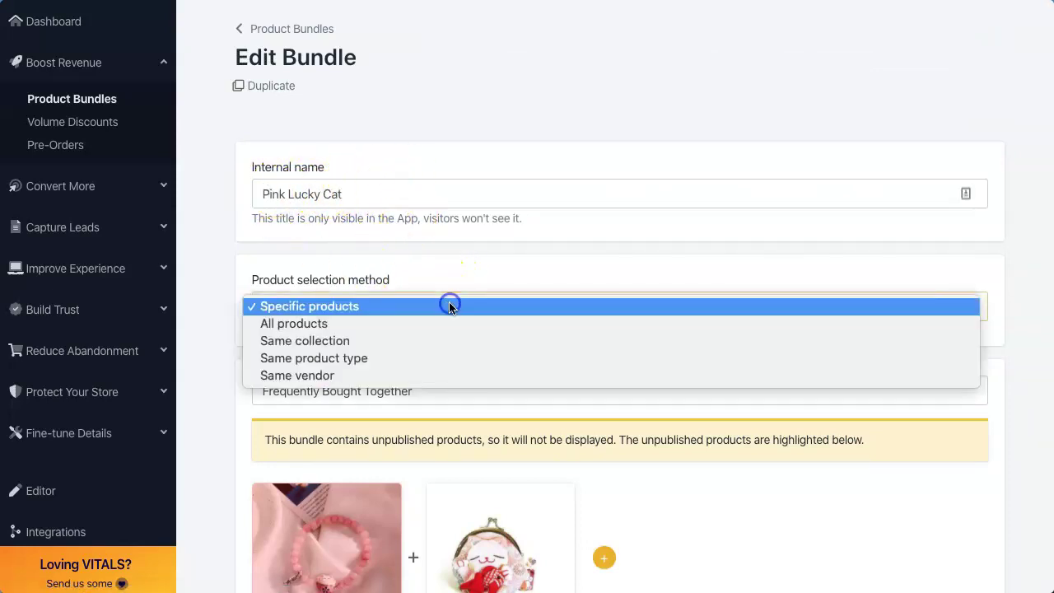
pyautogui.click(217, 352)
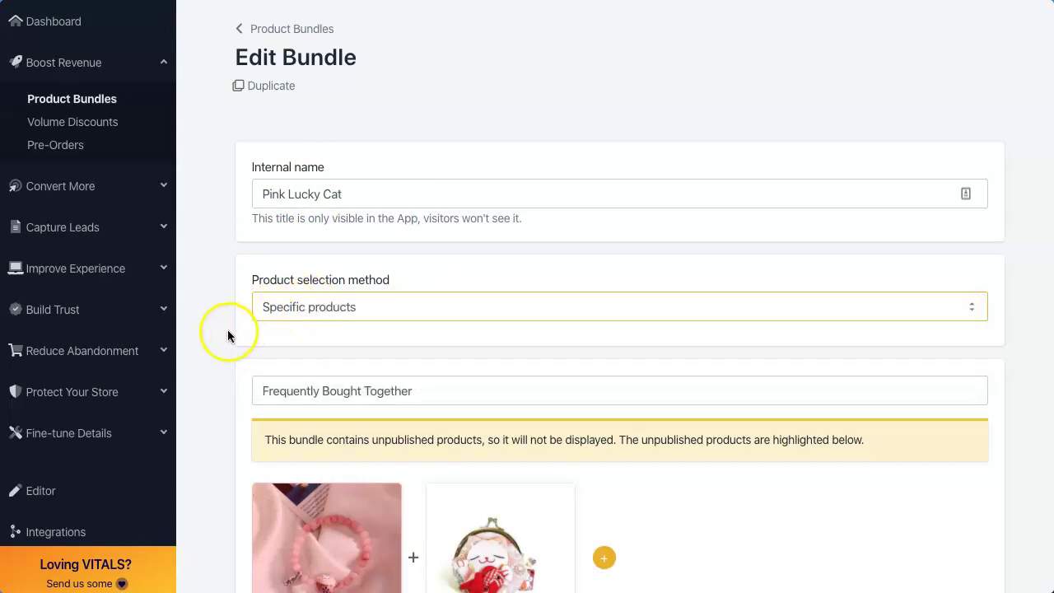
pyautogui.scroll(-2, 217, 352)
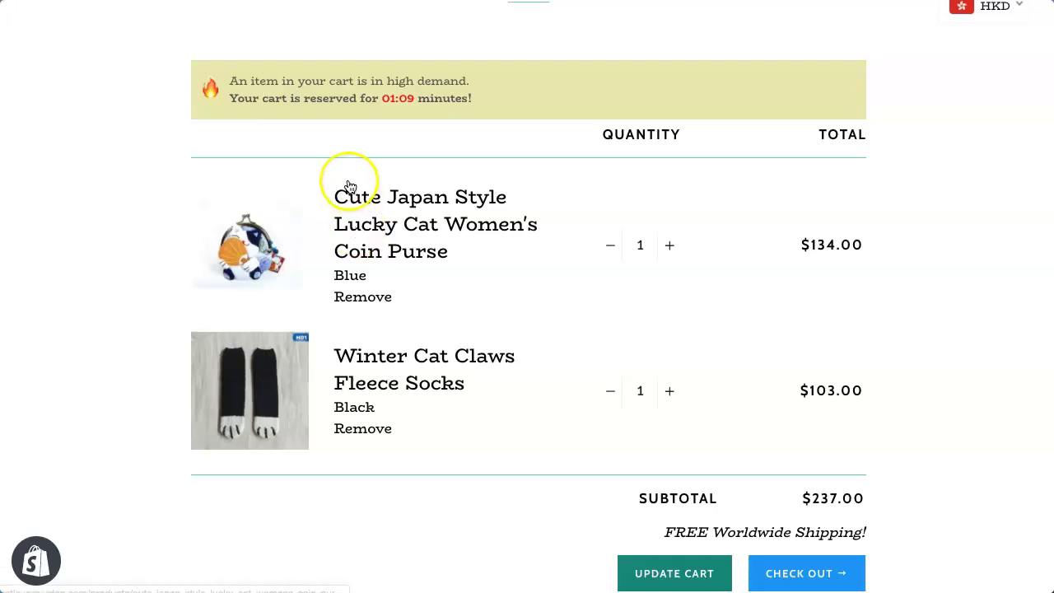
# Open the lucky cat coin purse page and browse its reviews, 'Customers who bought this also bought' and Recently Viewed rows
pyautogui.scroll(1, 350, 188)
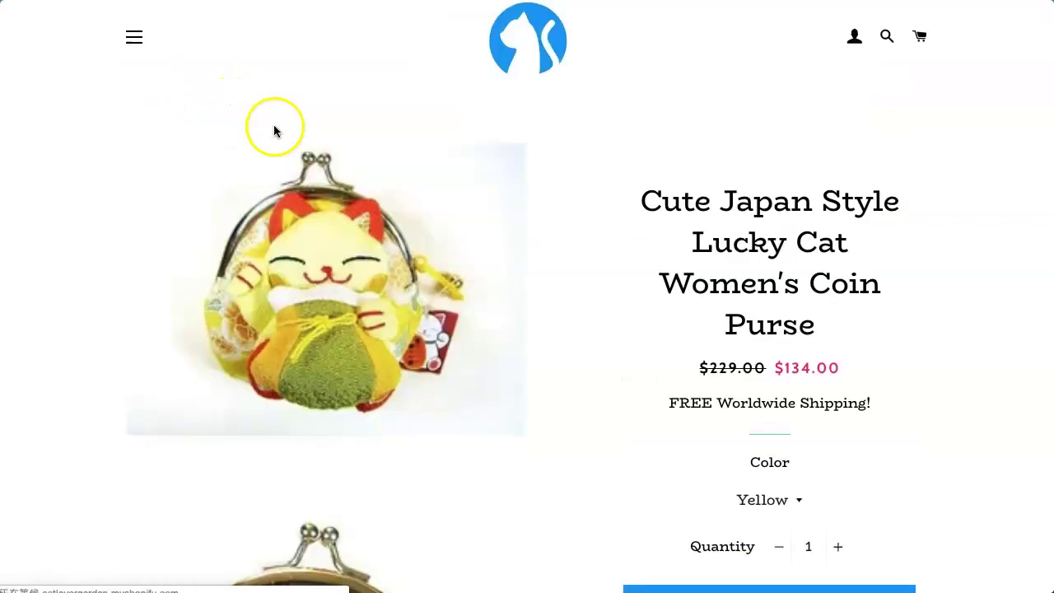
pyautogui.scroll(-10, 445, 289)
pyautogui.scroll(-15, 445, 296)
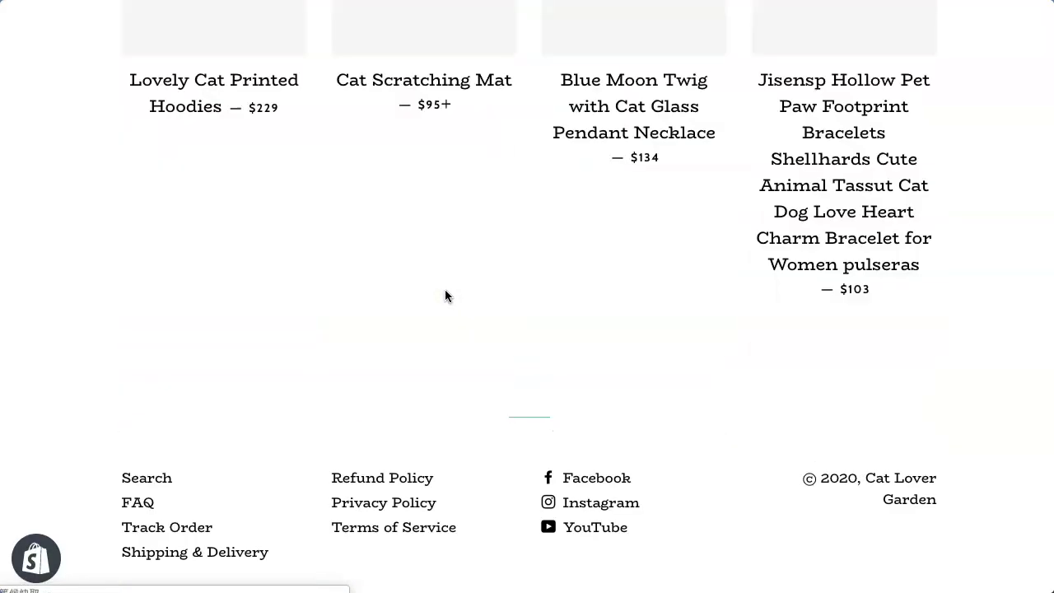
pyautogui.click(328, 423)
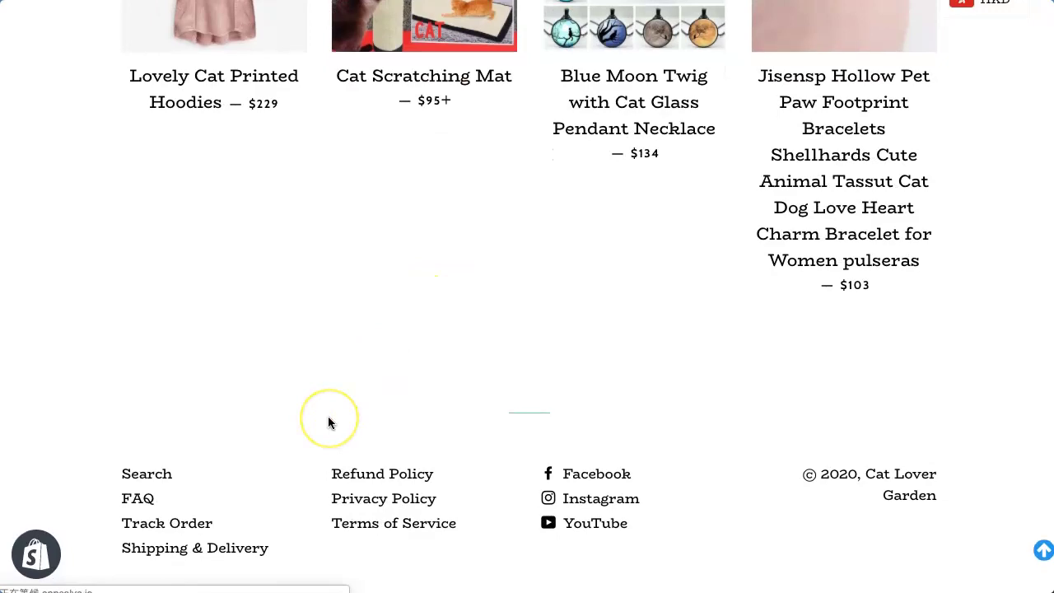
pyautogui.scroll(-10, 327, 423)
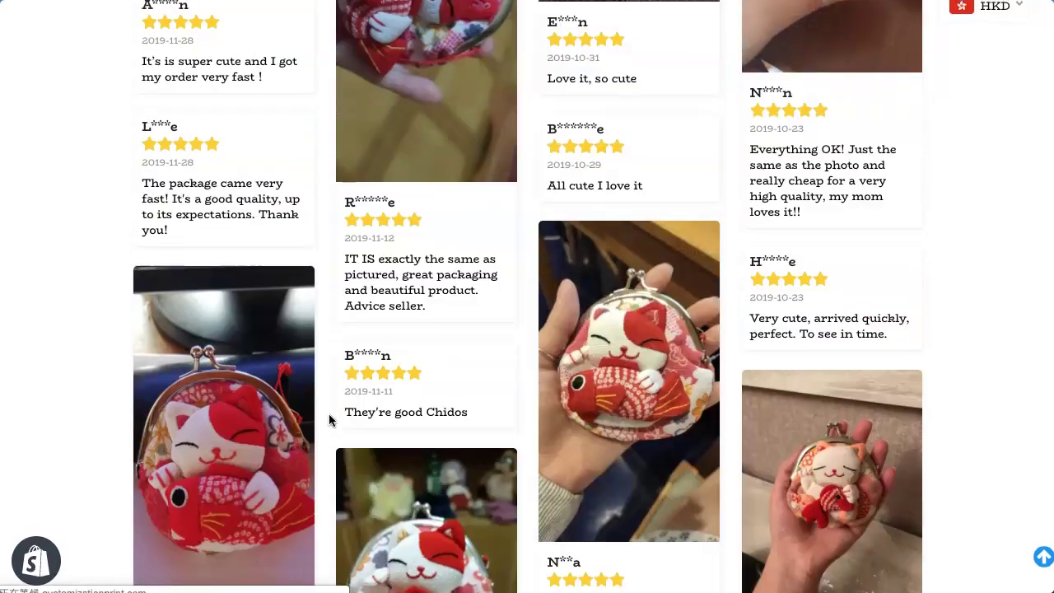
pyautogui.scroll(-6, 328, 420)
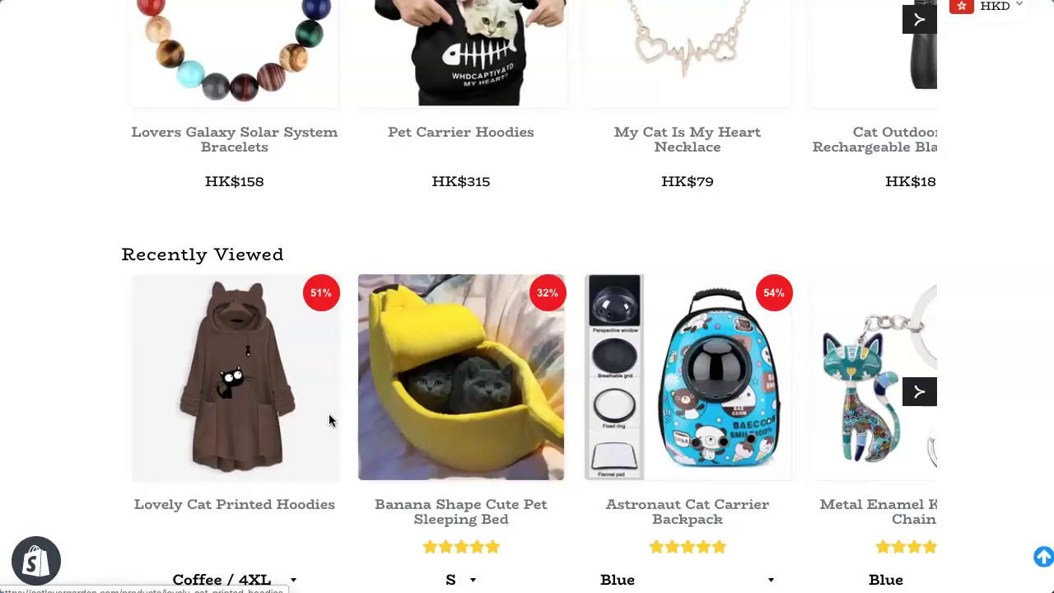
pyautogui.scroll(-5, 329, 420)
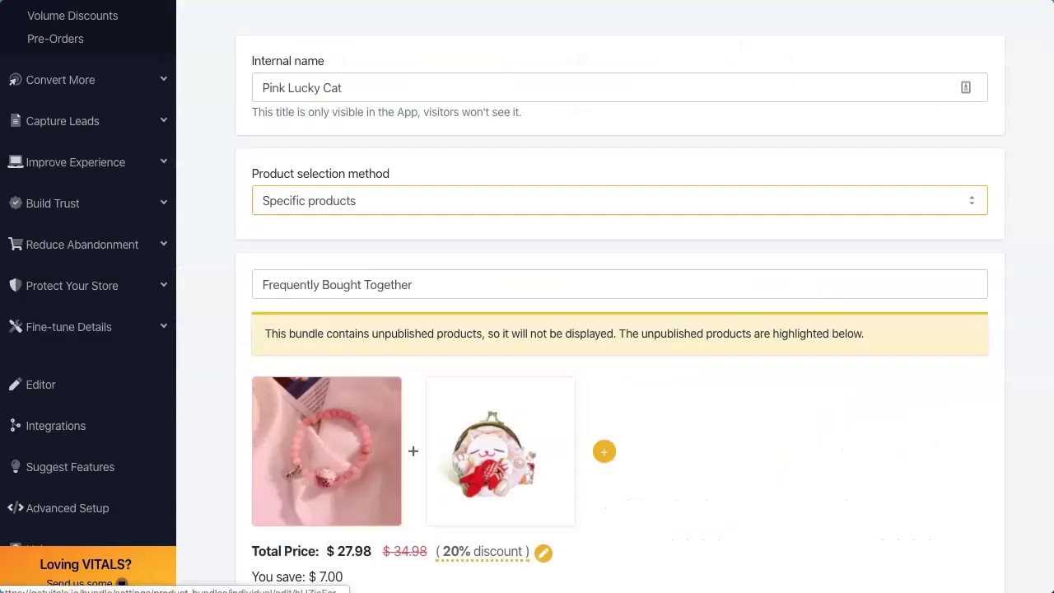
# Look over the Pink Lucky Cat bundle's settings, then return to the Product Bundles list
pyautogui.scroll(-2, 677, 482)
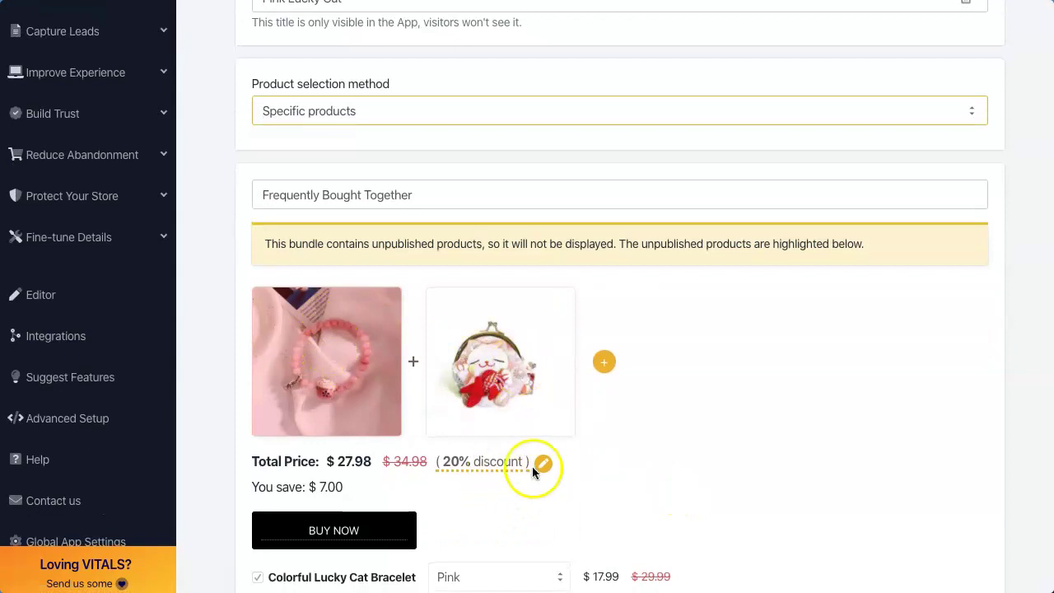
pyautogui.scroll(-2, 564, 462)
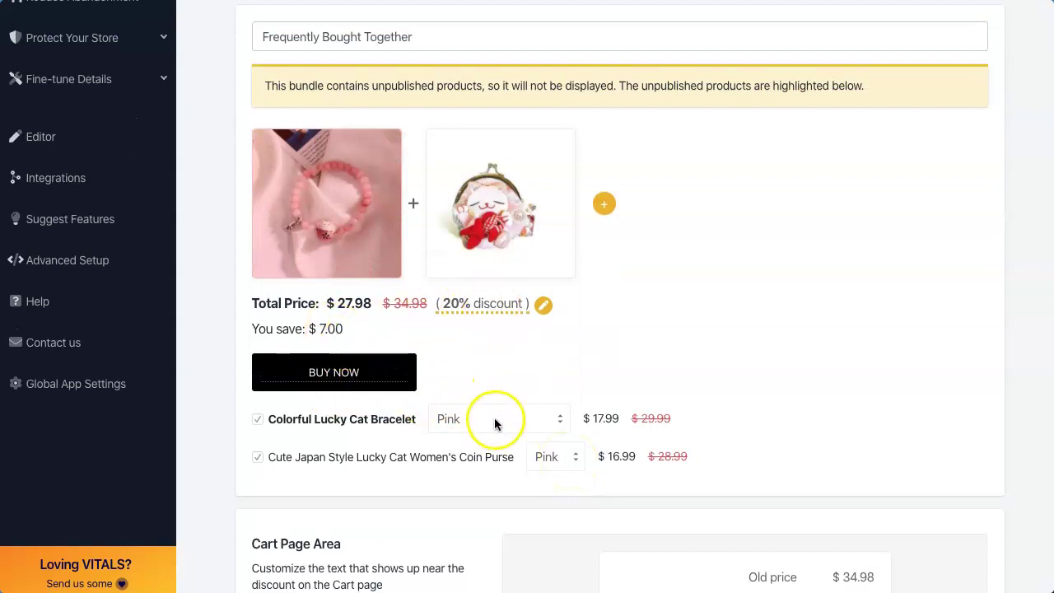
pyautogui.scroll(-2, 753, 431)
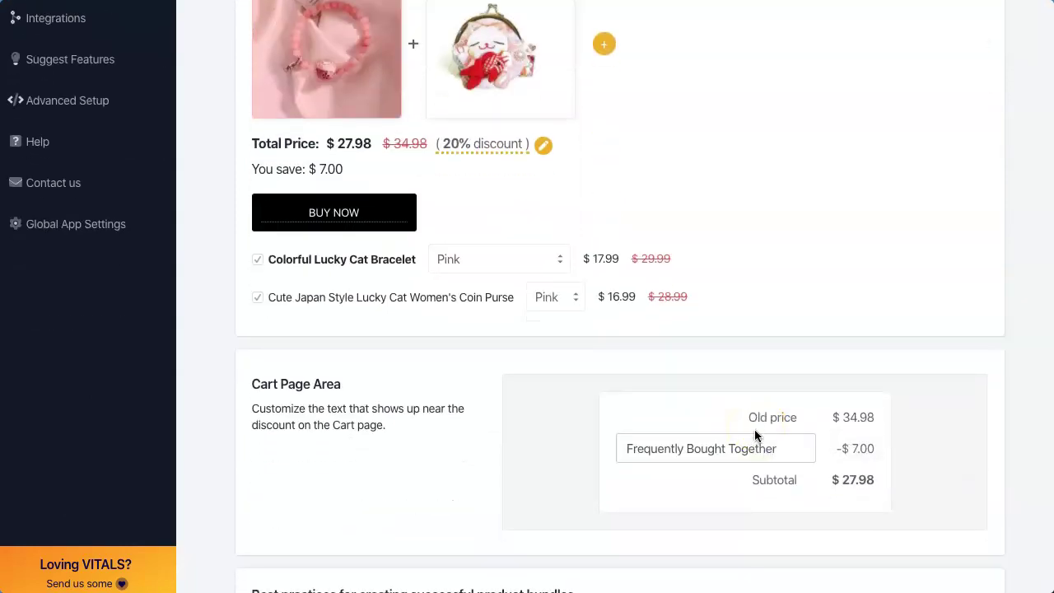
pyautogui.scroll(-1, 696, 429)
pyautogui.scroll(-3, 705, 440)
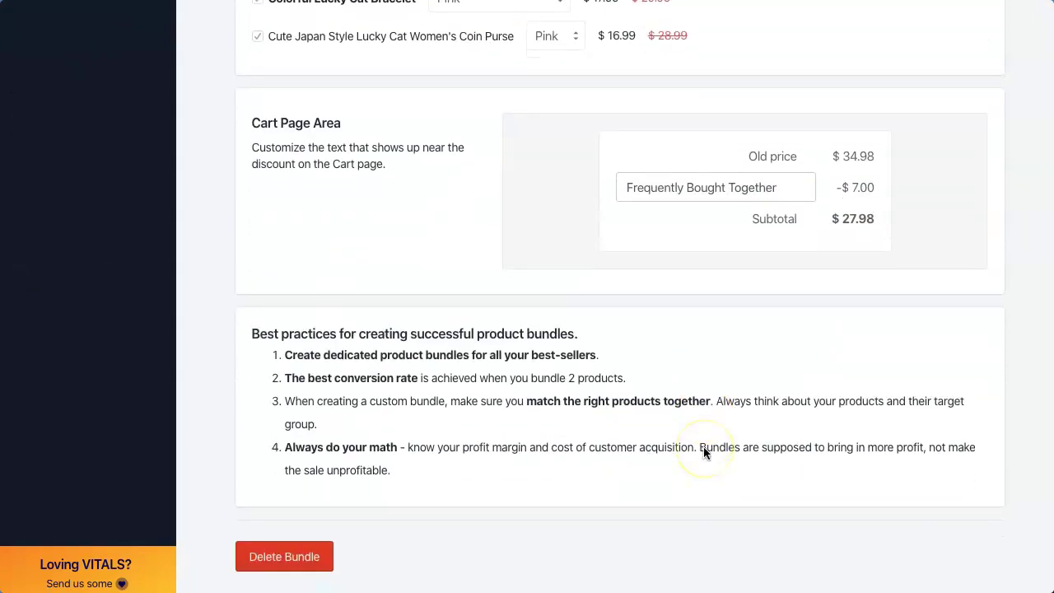
pyautogui.scroll(20, 703, 447)
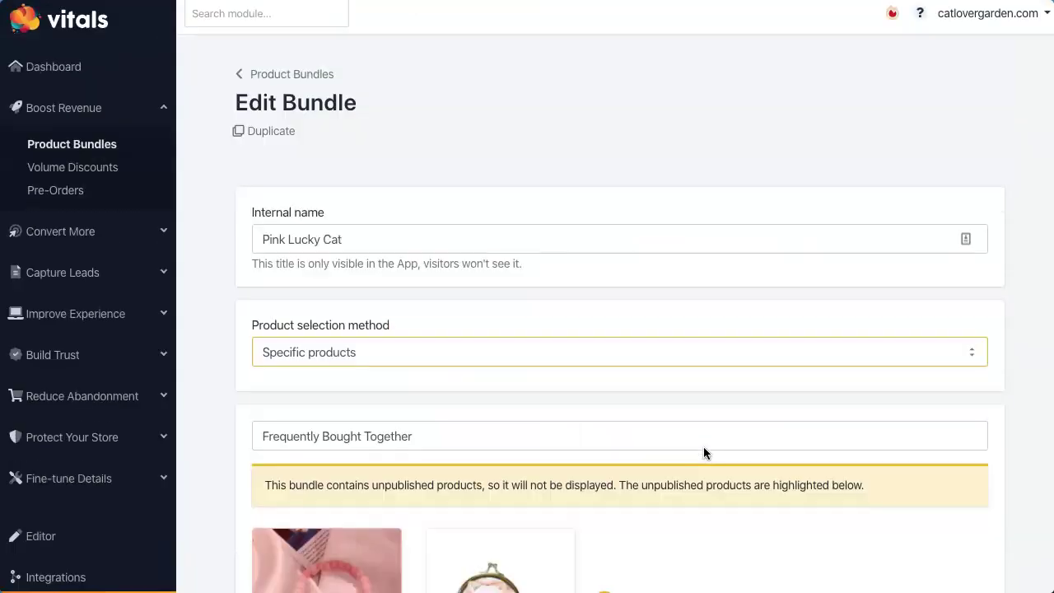
pyautogui.scroll(-1, 211, 90)
pyautogui.click(244, 29)
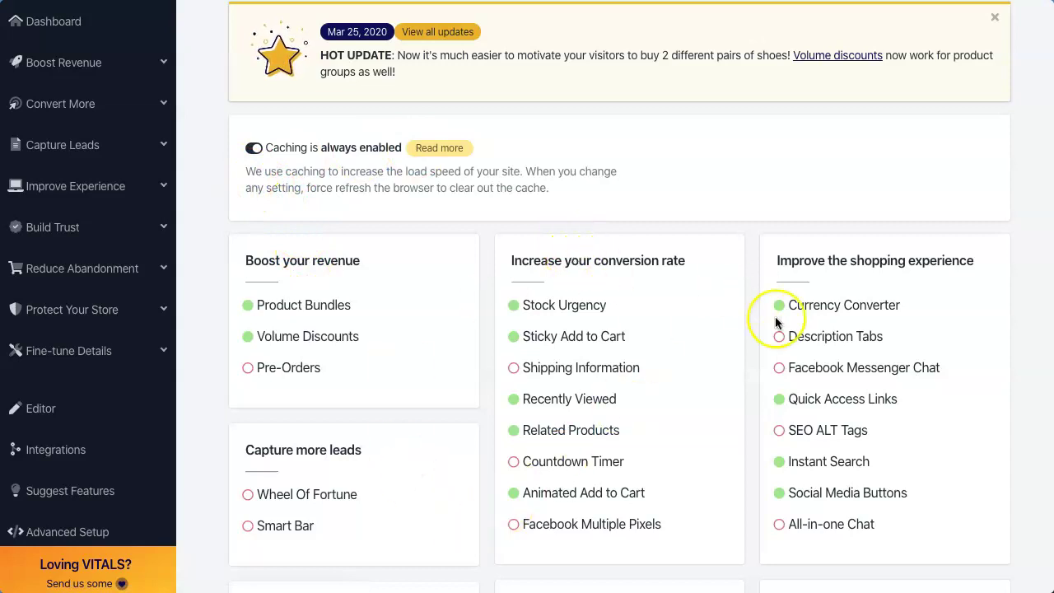
# Switch on Wheel Of Fortune under 'Capture more leads' on the VITALS dashboard
pyautogui.scroll(-3, 598, 400)
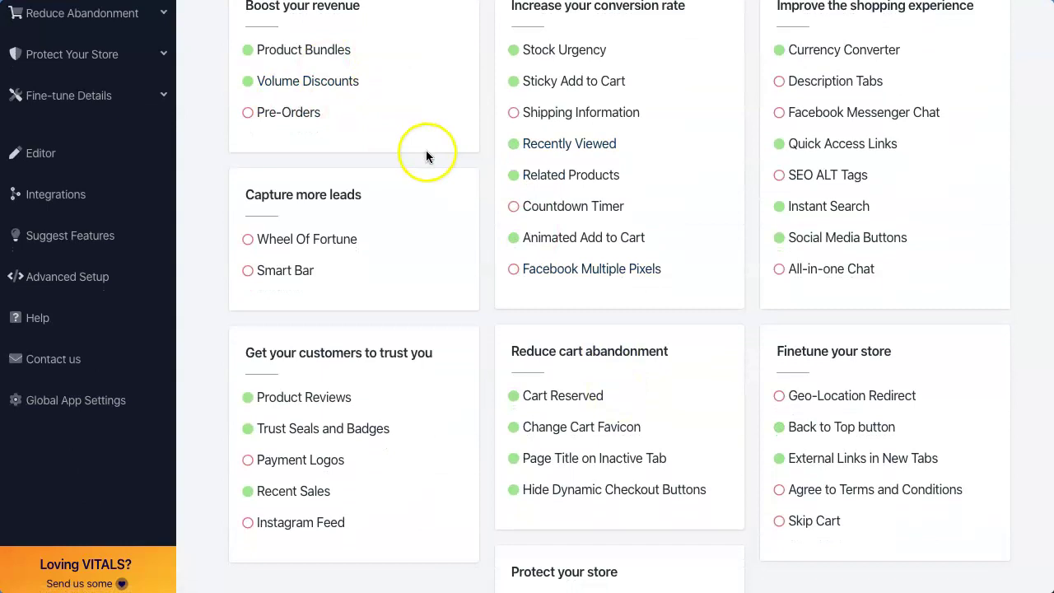
pyautogui.scroll(-1, 912, 350)
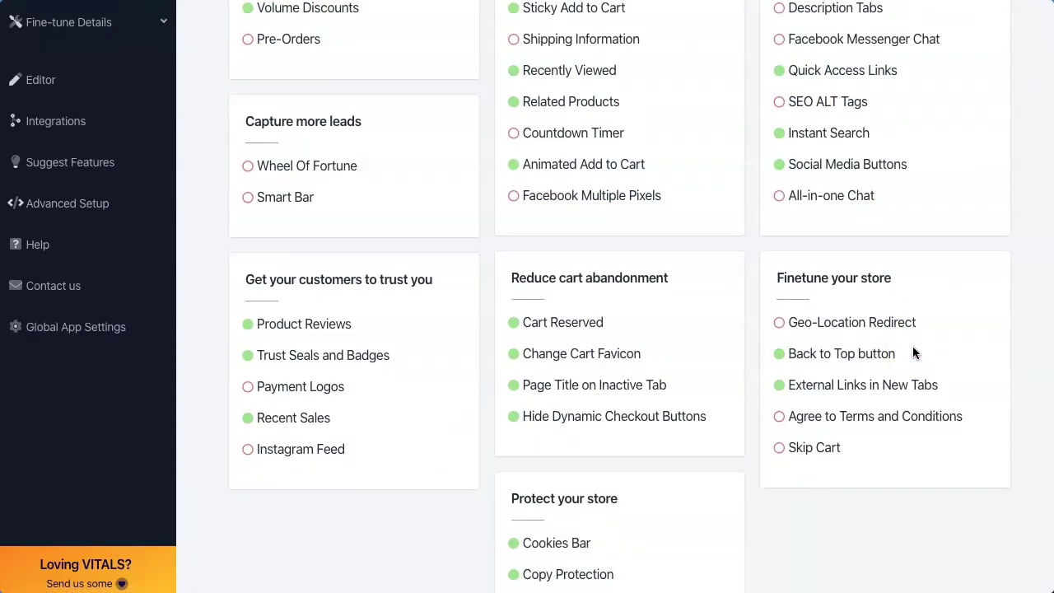
pyautogui.scroll(1, 912, 352)
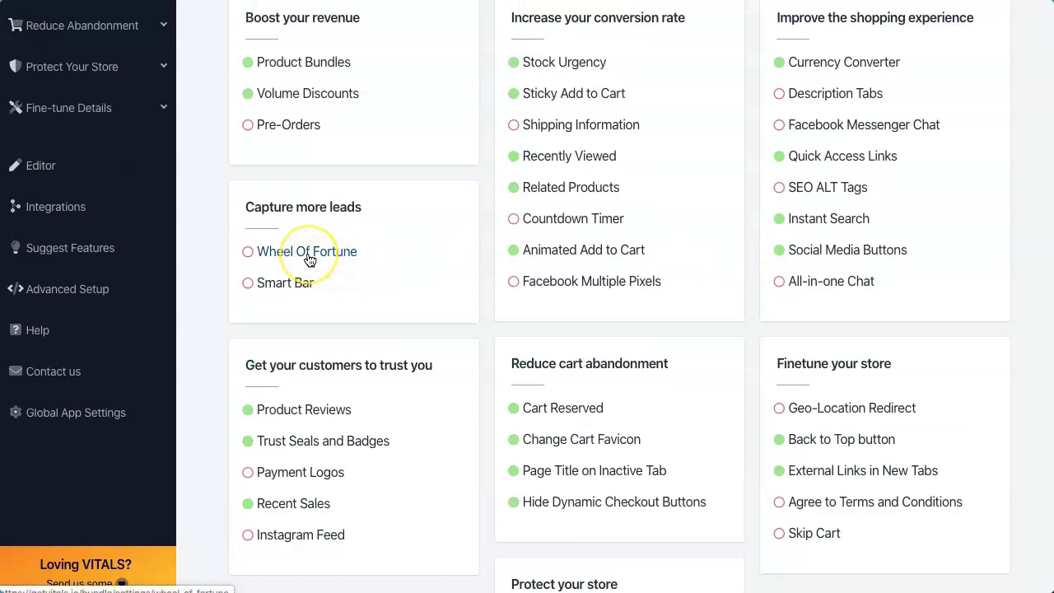
pyautogui.click(254, 260)
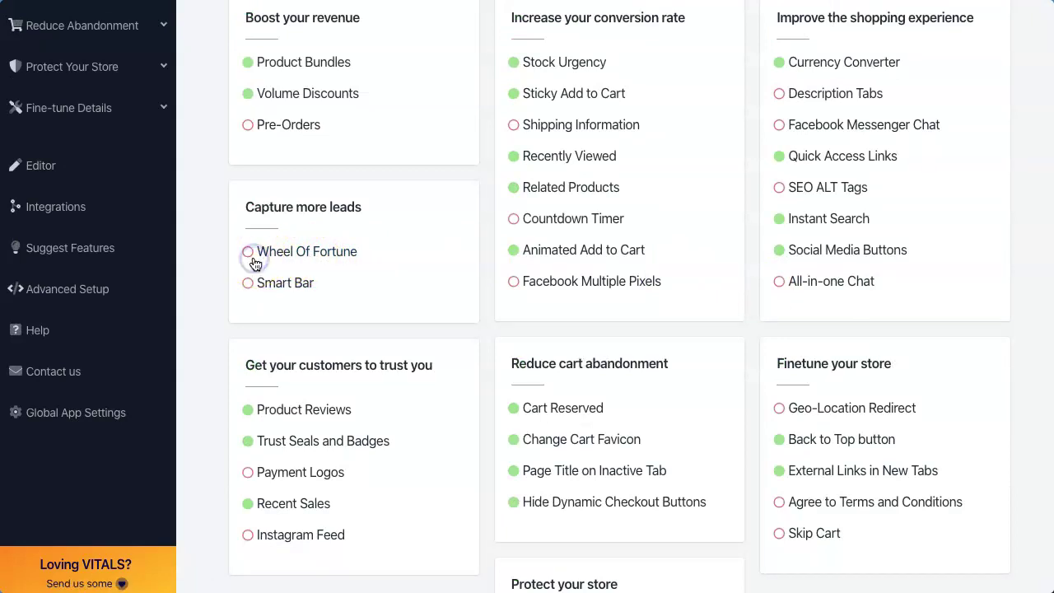
pyautogui.click(248, 255)
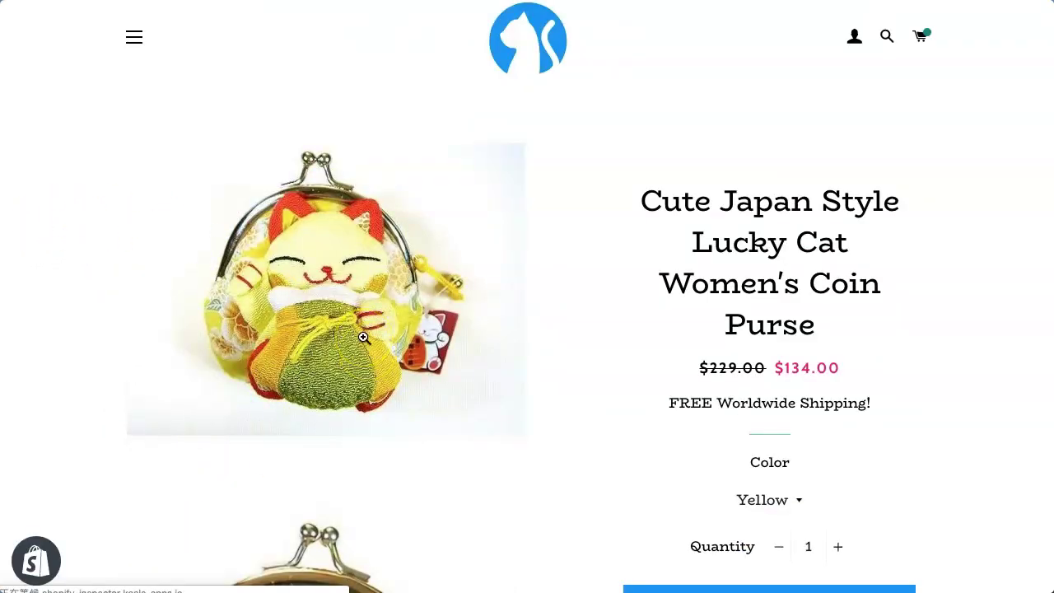
# Scroll the coin purse page until the 'Special discount unlocked' Wheel of Fortune pop-up appears
pyautogui.scroll(-15, 363, 338)
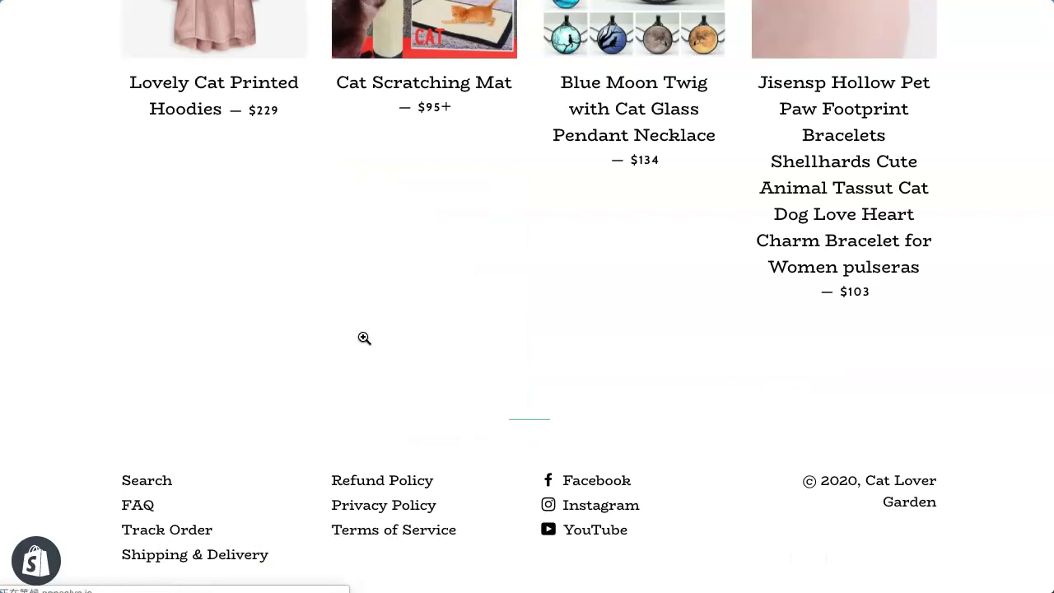
pyautogui.scroll(5, 363, 337)
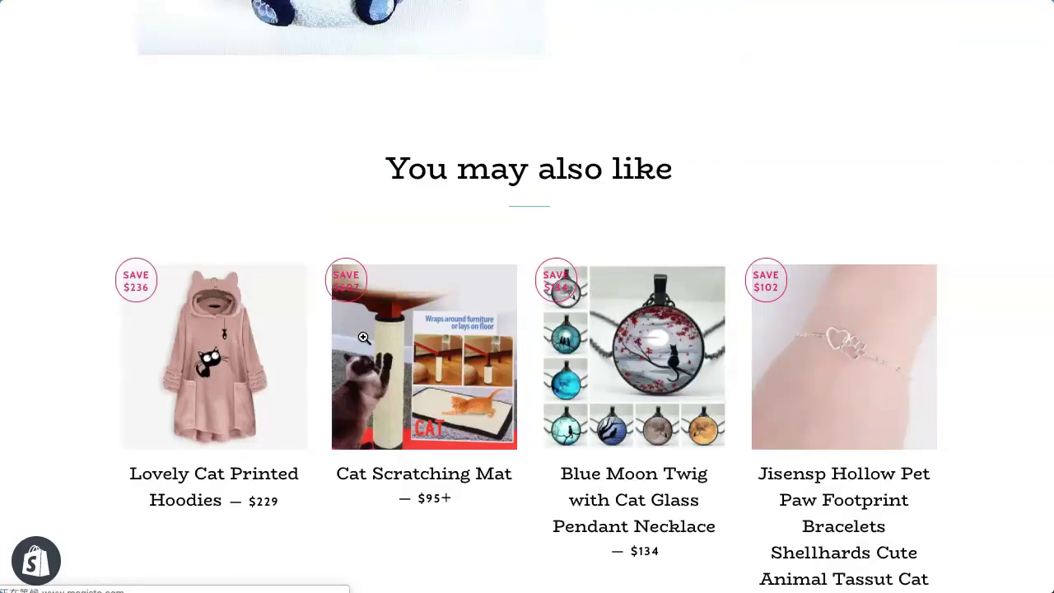
pyautogui.scroll(6, 363, 338)
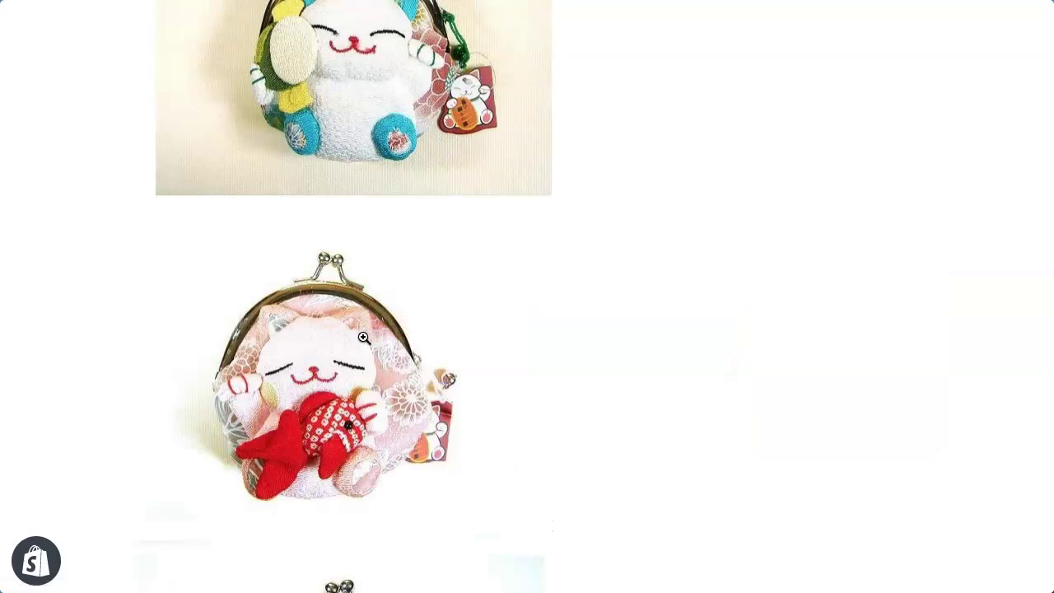
pyautogui.scroll(1, 363, 337)
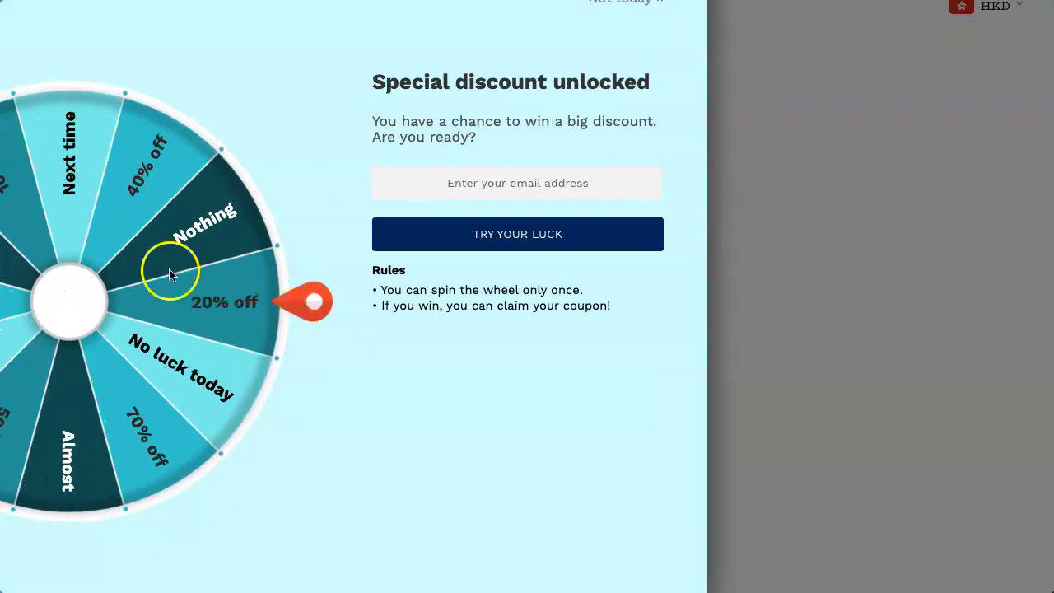
# Enter an email address in the pop-up and spin the wheel with TRY YOUR LUCK
pyautogui.click(505, 191)
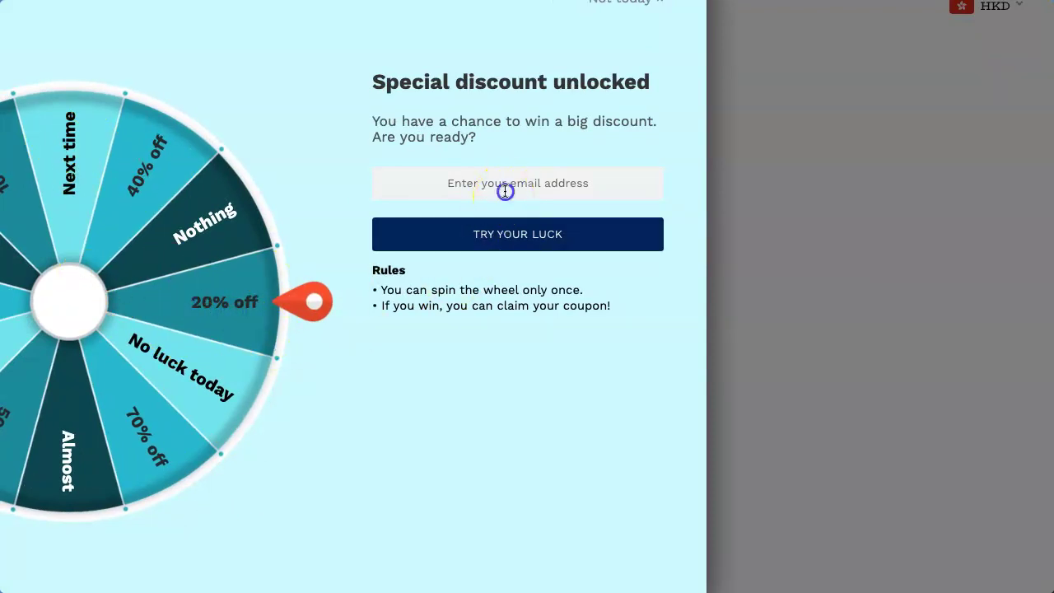
pyautogui.write('skljf@gm.acom')
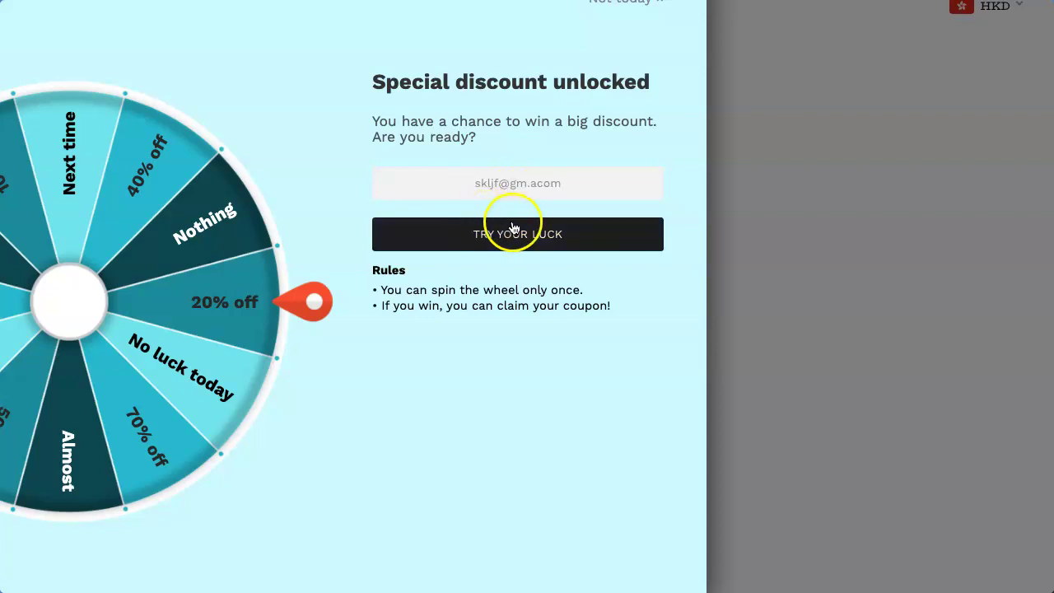
pyautogui.click(512, 231)
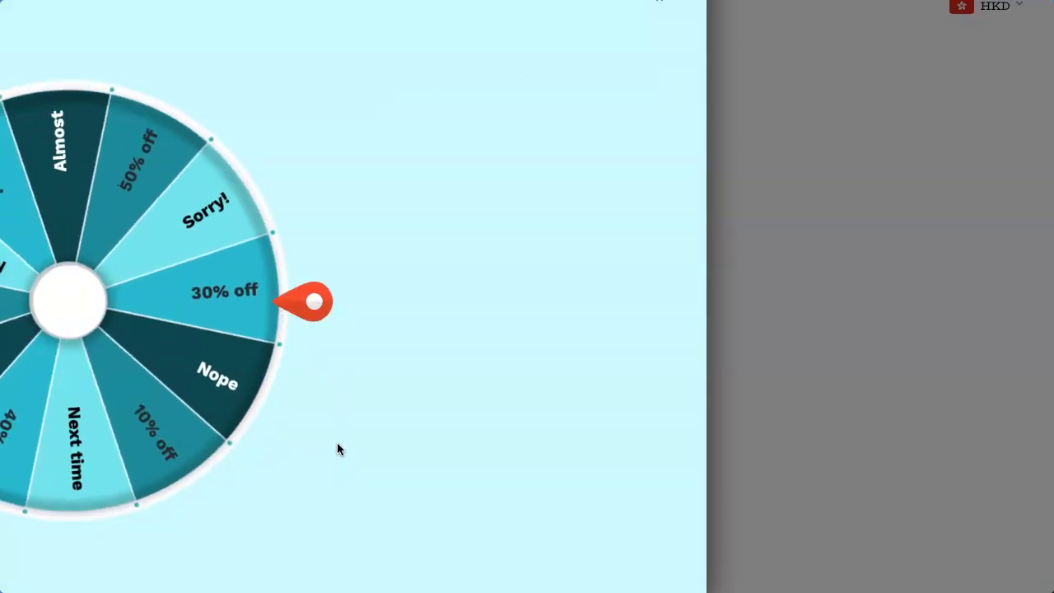
pyautogui.moveTo(368, 445); pyautogui.dragTo(309, 362)
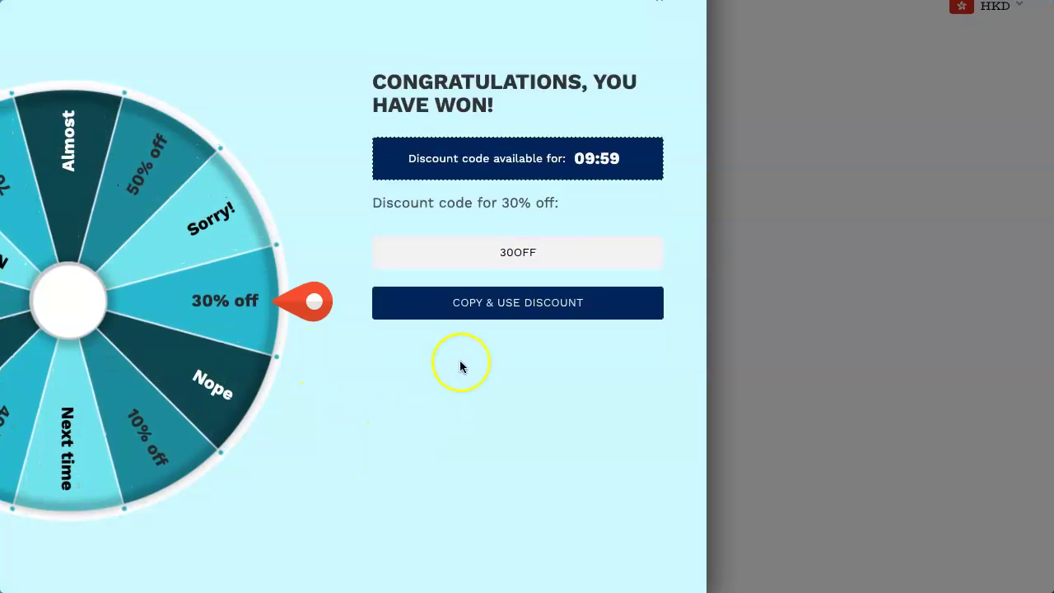
# Copy the won 30OFF discount code and close the pop-up
pyautogui.click(527, 252)
pyautogui.click(517, 252)
pyautogui.moveTo(517, 252); pyautogui.dragTo(518, 275)
pyautogui.click(520, 306)
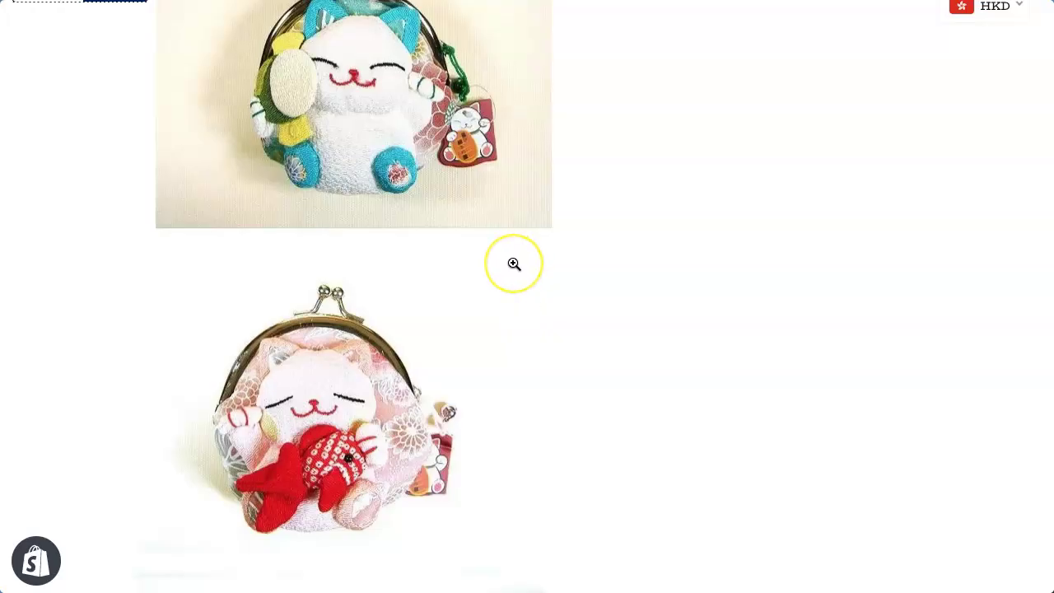